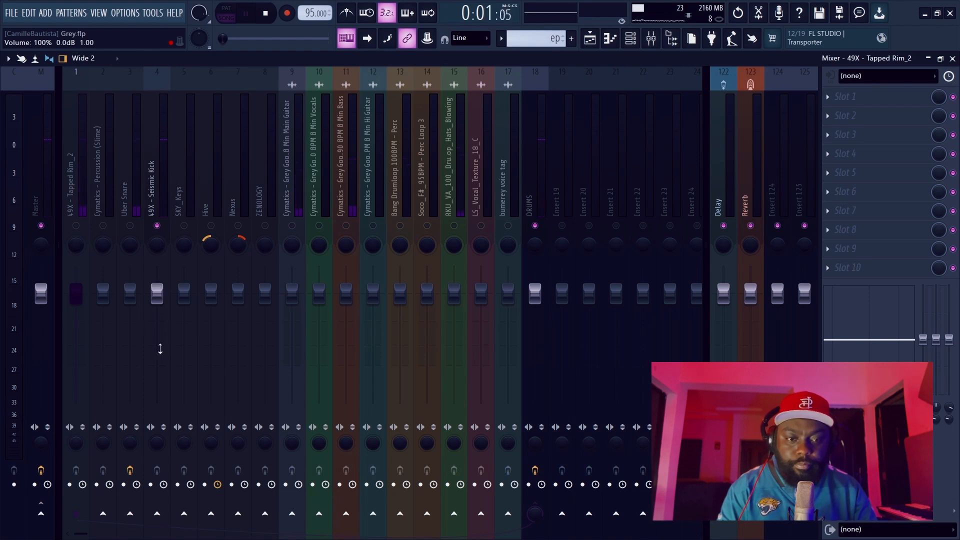
# Lower the 49X - Seismic Kick mixer track's volume to about -3.2 dB, checking it against playback.
pyautogui.click(161, 196)
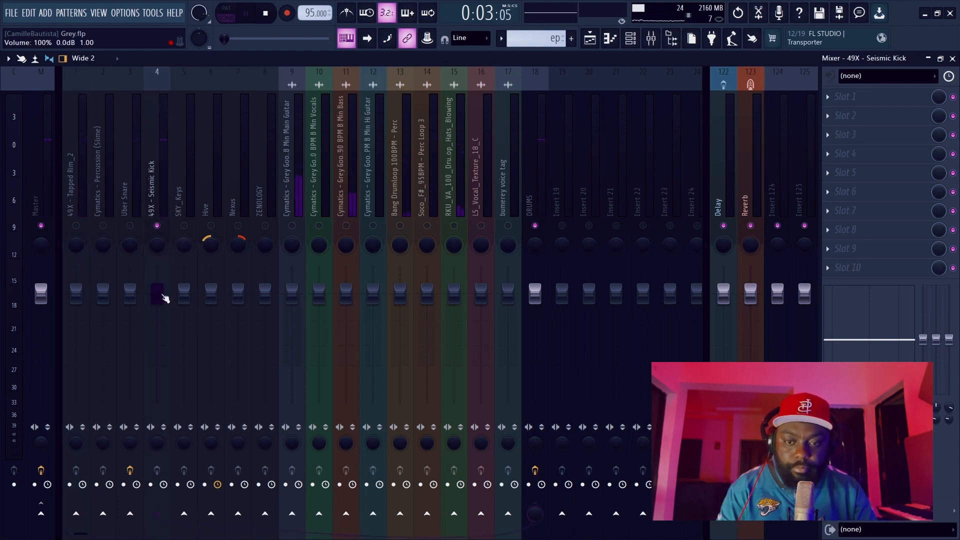
pyautogui.moveTo(163, 298); pyautogui.dragTo(165, 313)
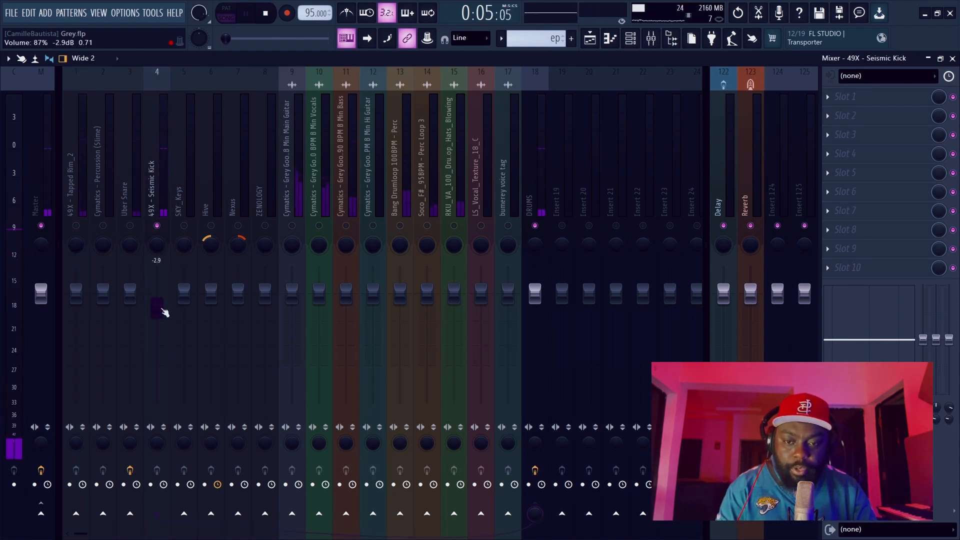
pyautogui.press('space')
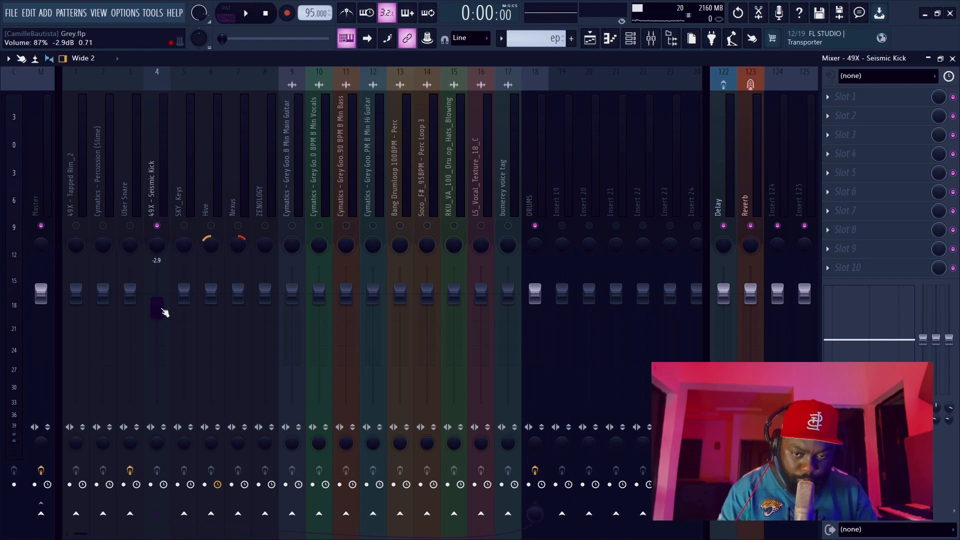
pyautogui.press('space')
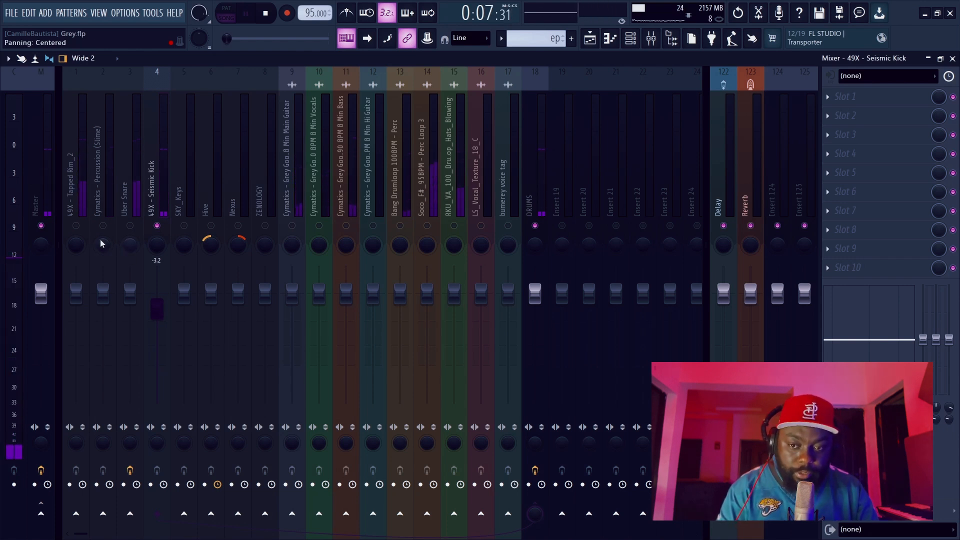
# Unmute the 49X - Tapped Rim_2 track and lower its volume to about -4.3 dB during playback.
pyautogui.click(79, 220)
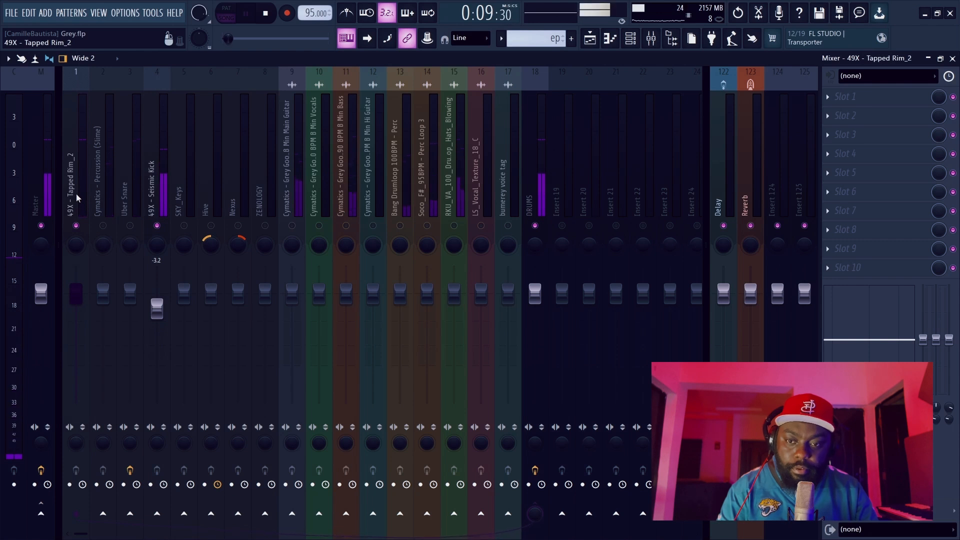
pyautogui.press('space')
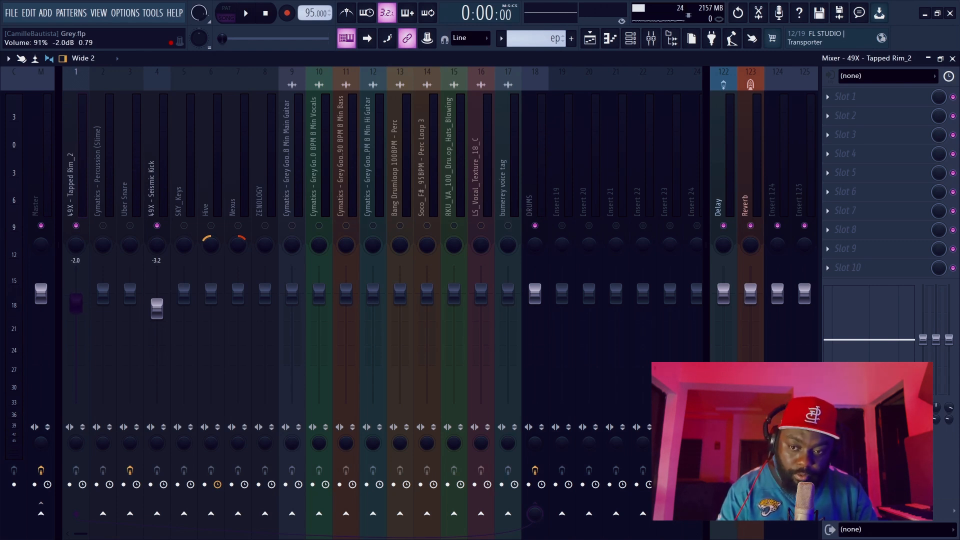
pyautogui.press('space')
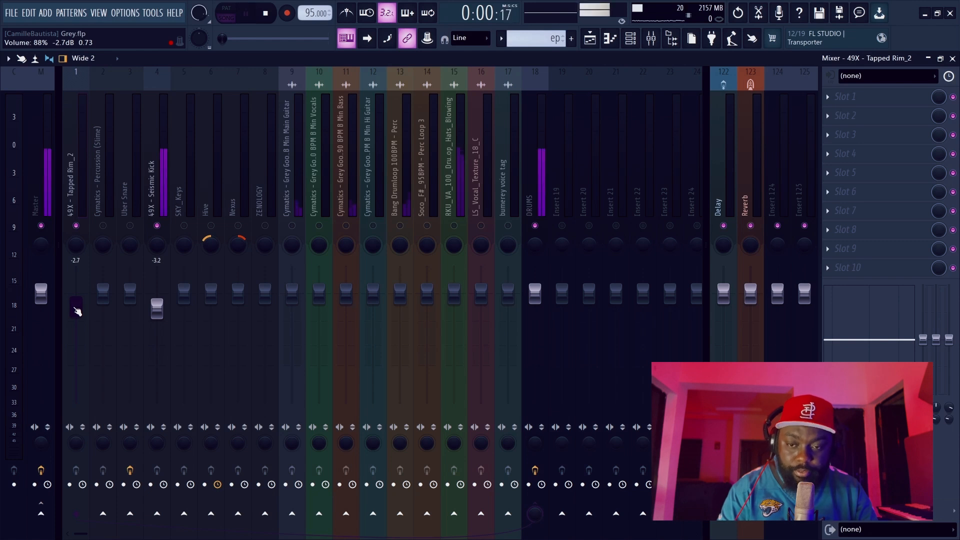
pyautogui.moveTo(76, 309); pyautogui.dragTo(76, 315)
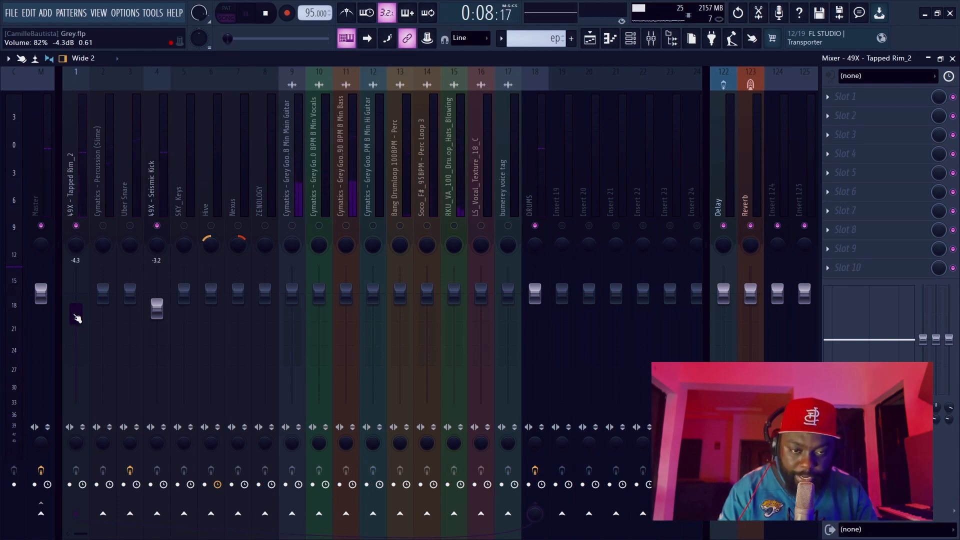
# Unmute the Uber Snare track and lower its volume to about -5.3 dB.
pyautogui.click(130, 226)
pyautogui.click(132, 189)
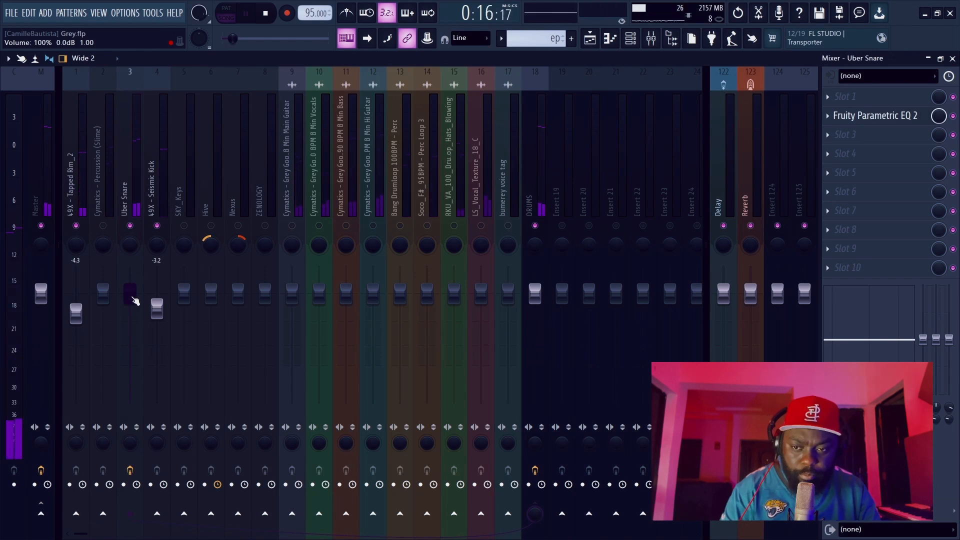
pyautogui.press('space')
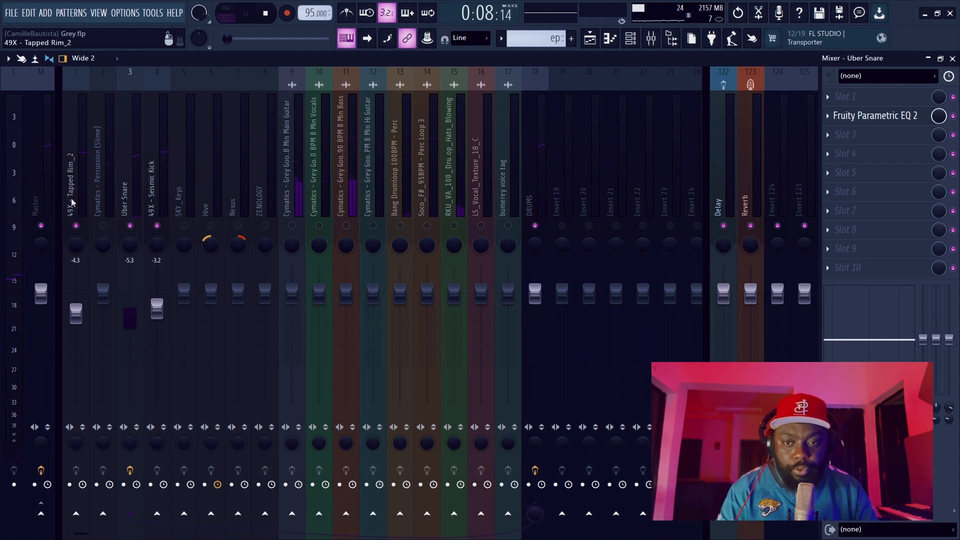
# Unmute the Cymatics - Percussion (Slime) and Bang Drumloop tracks, lowering them to about -3.4 dB and -1.1 dB respectively.
pyautogui.click(103, 226)
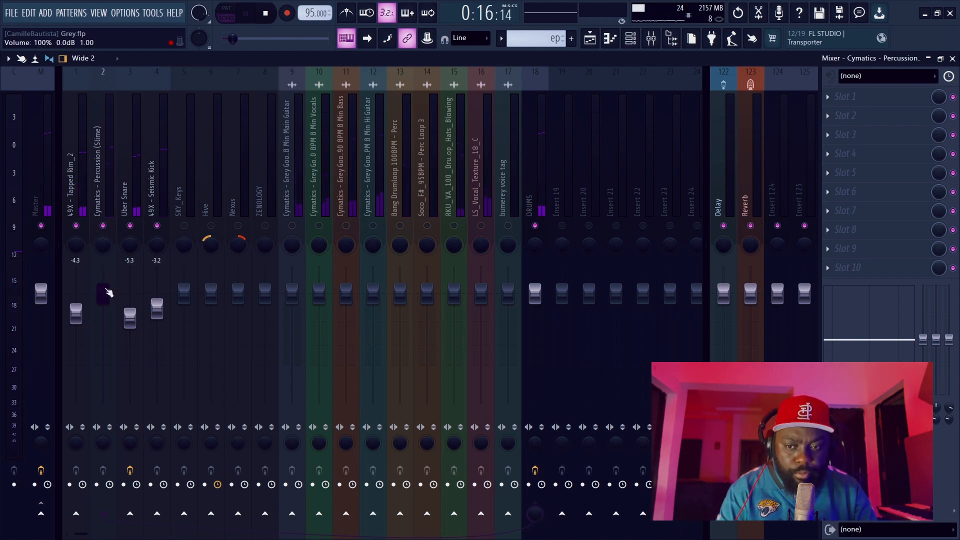
pyautogui.moveTo(104, 292); pyautogui.dragTo(103, 308)
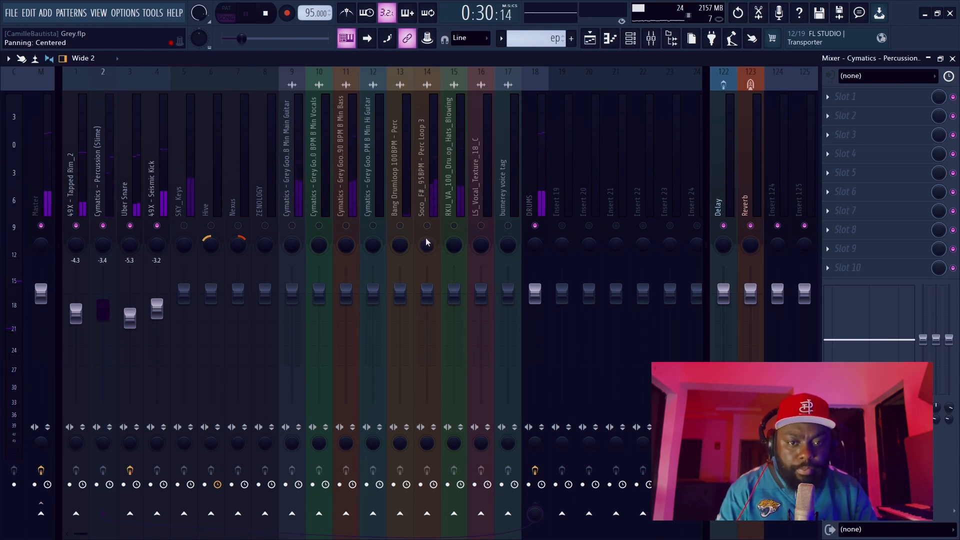
pyautogui.click(396, 189)
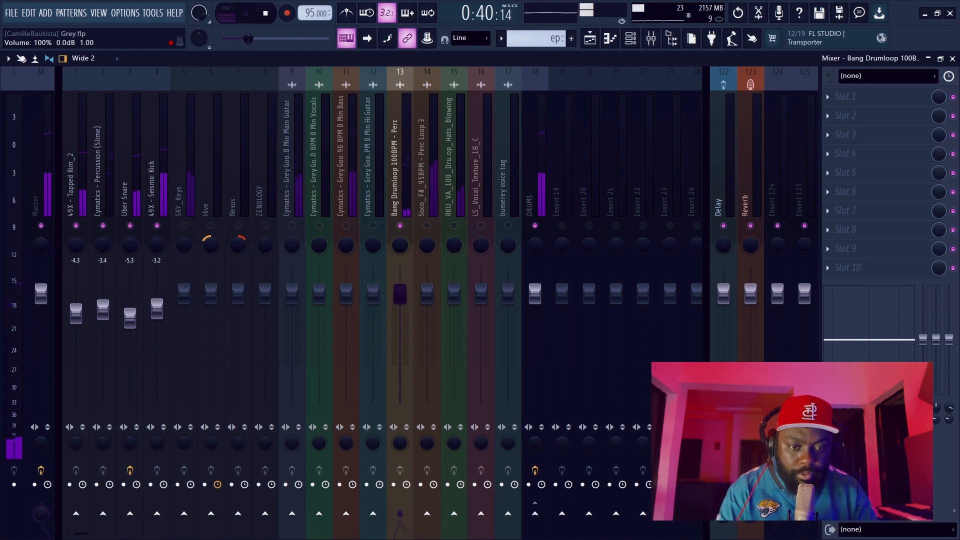
pyautogui.moveTo(399, 294); pyautogui.dragTo(399, 298)
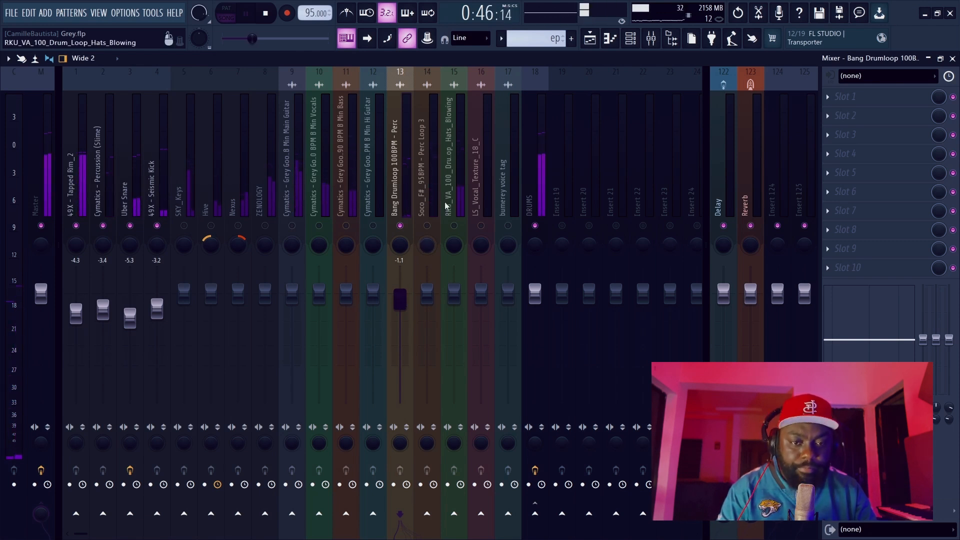
# Unmute the Soco_F#_95BPM - Perc Loop 3 track and lower its volume to about -6.9 dB.
pyautogui.click(429, 227)
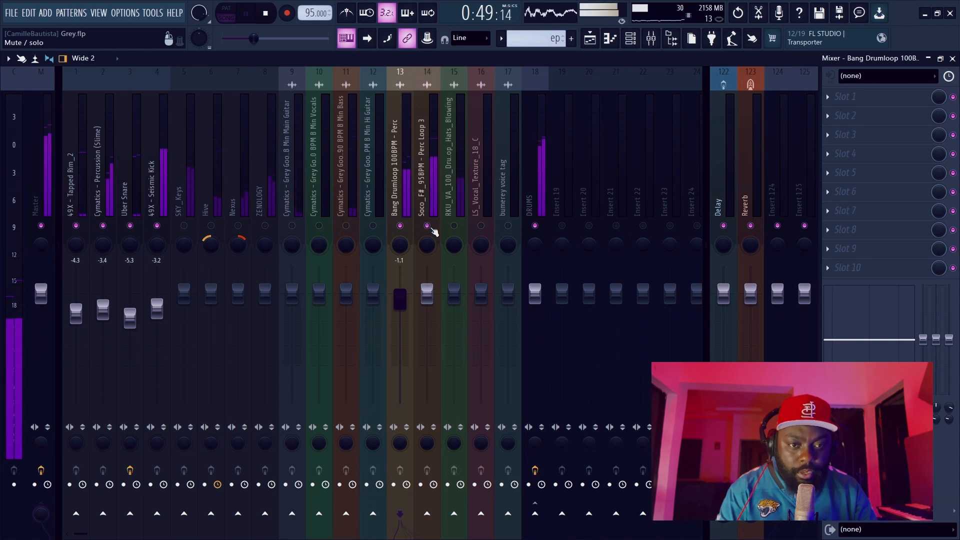
pyautogui.click(429, 198)
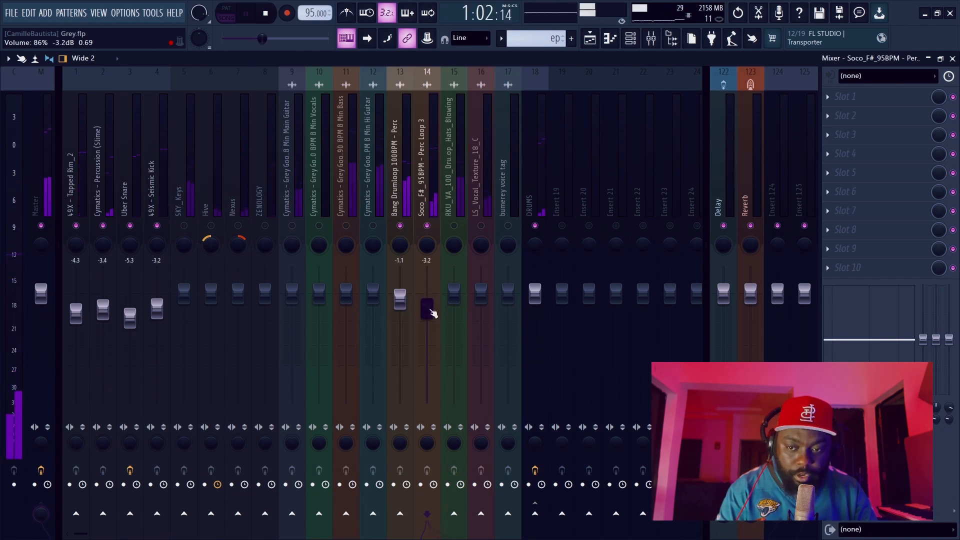
pyautogui.moveTo(432, 313); pyautogui.dragTo(432, 320)
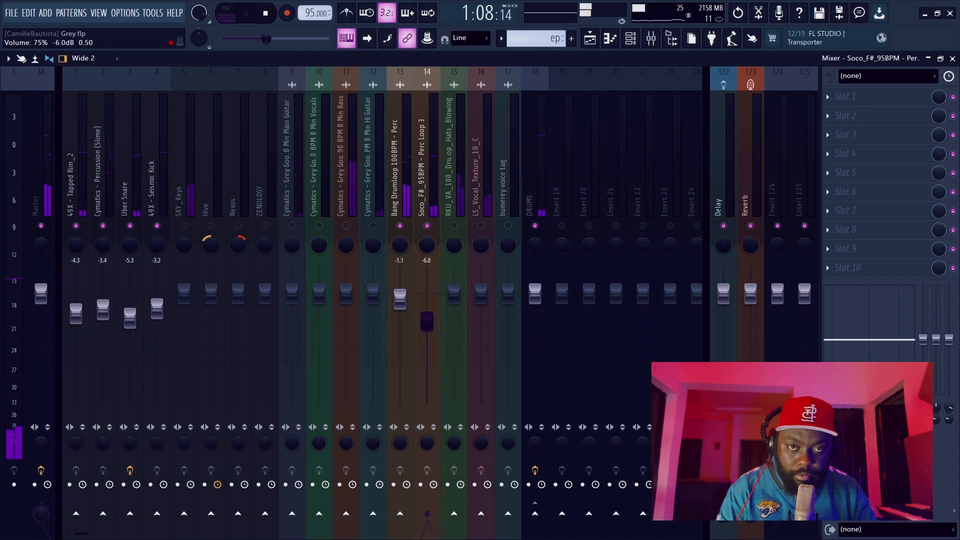
pyautogui.moveTo(427, 323); pyautogui.dragTo(428, 325)
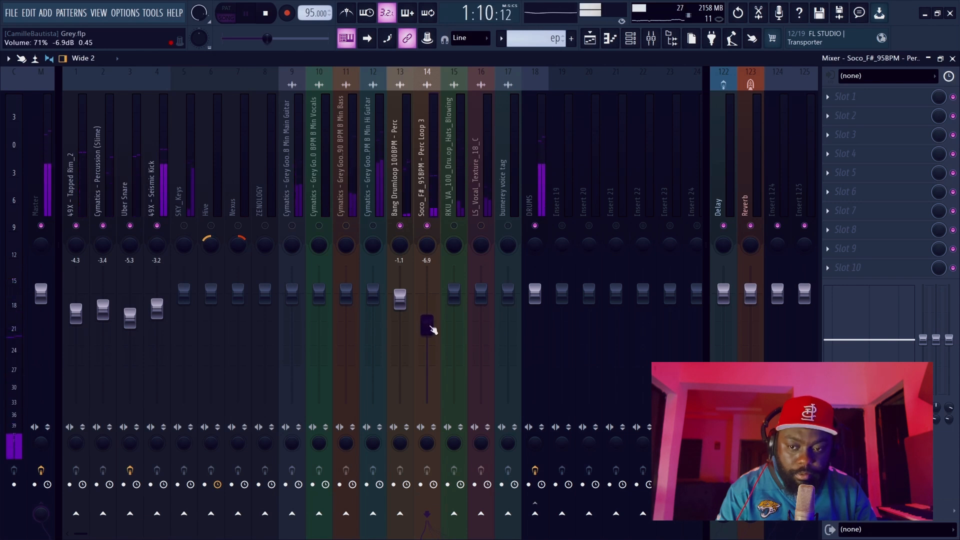
# Unmute the RKU_VA_100 Hats_Blowing drum loop track, lower its volume to about -6.0 dB, and stop playback.
pyautogui.click(454, 226)
pyautogui.click(454, 195)
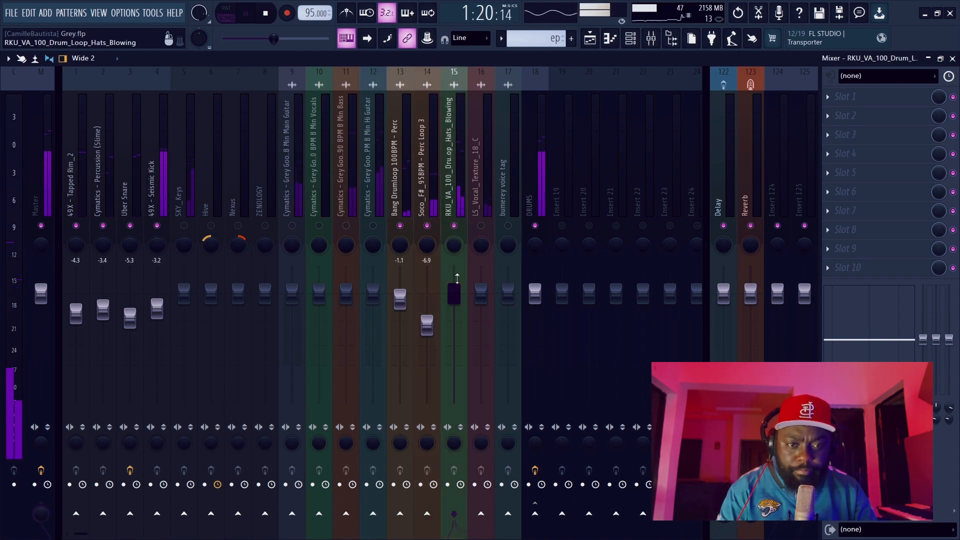
pyautogui.moveTo(453, 294); pyautogui.dragTo(454, 320)
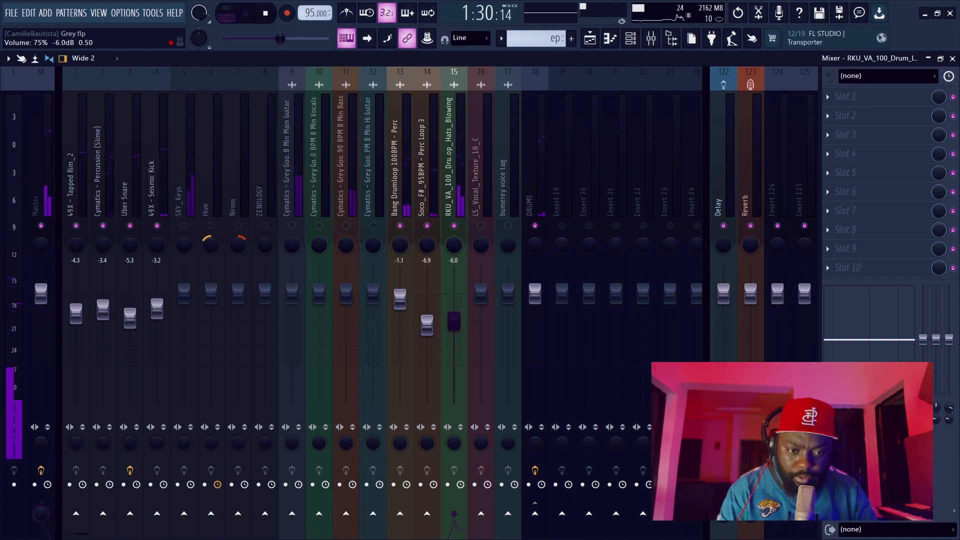
pyautogui.moveTo(456, 324); pyautogui.dragTo(455, 326)
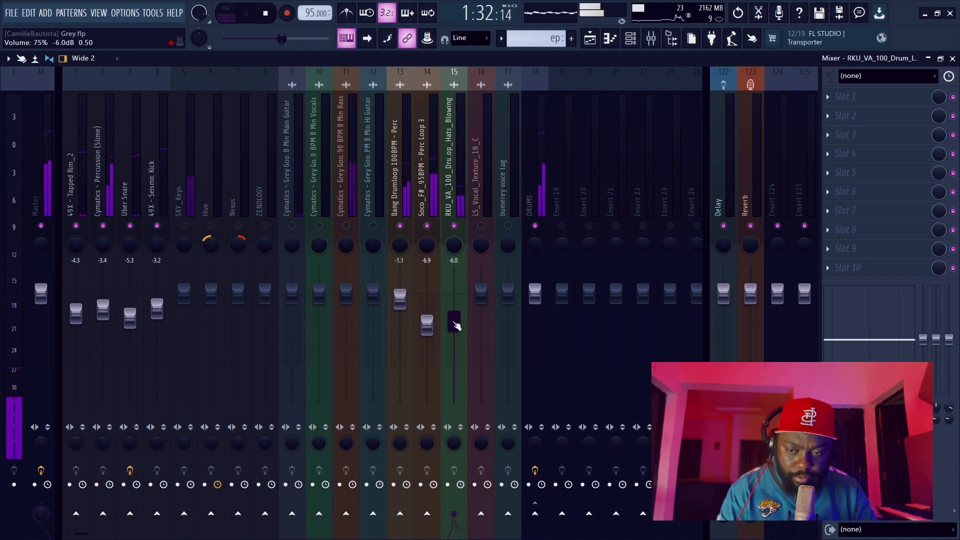
pyautogui.press('space')
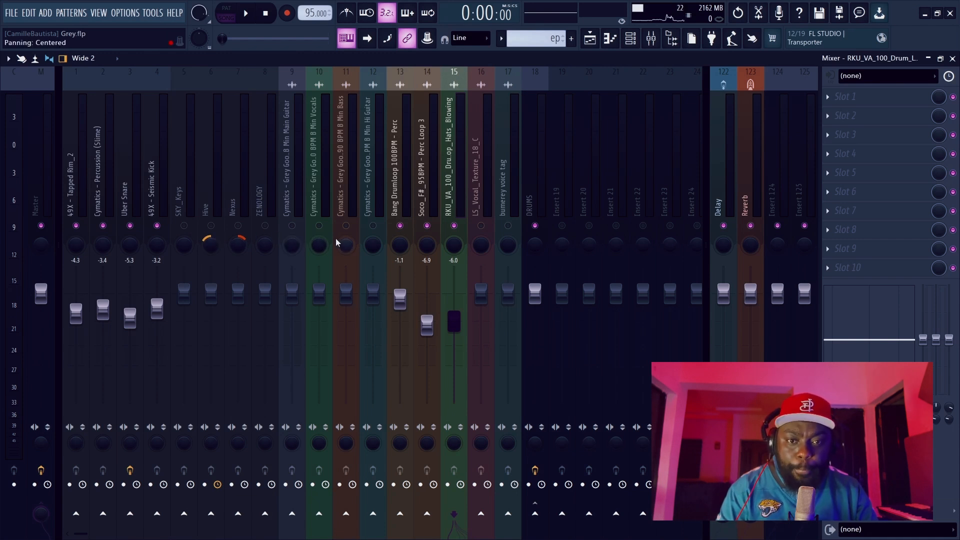
# Unmute the Cymatics Grey Goose Bass track and lower its volume to about -9.0 dB while the song plays.
pyautogui.click(348, 227)
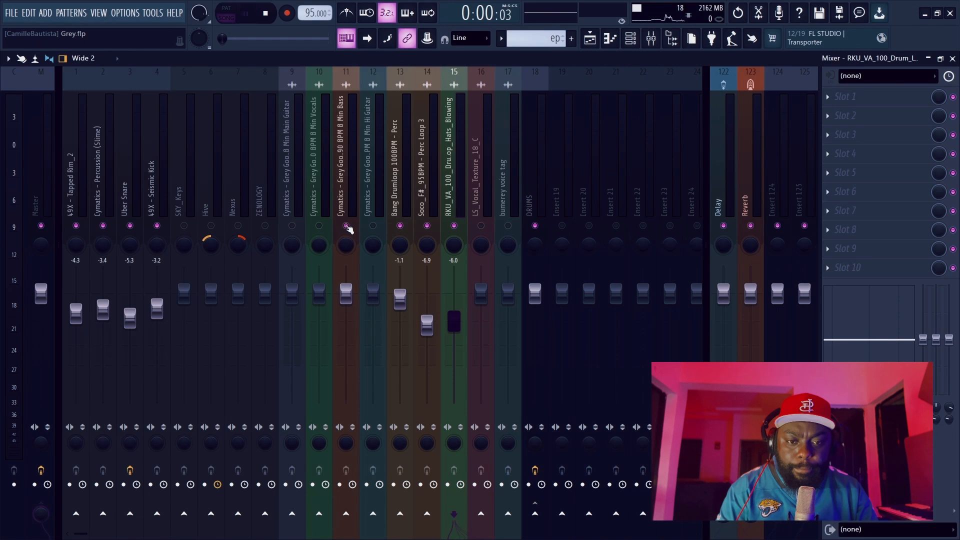
pyautogui.press('space')
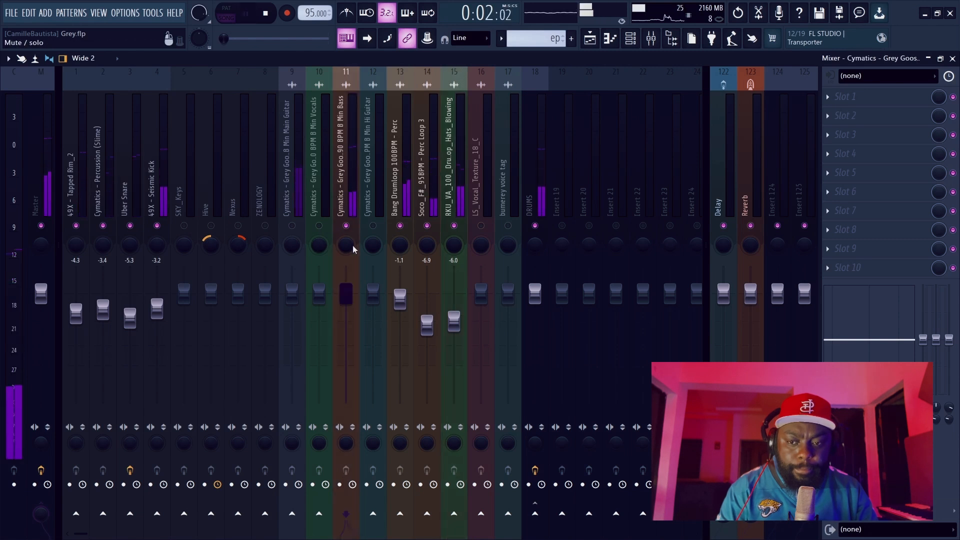
pyautogui.moveTo(350, 299); pyautogui.dragTo(353, 327)
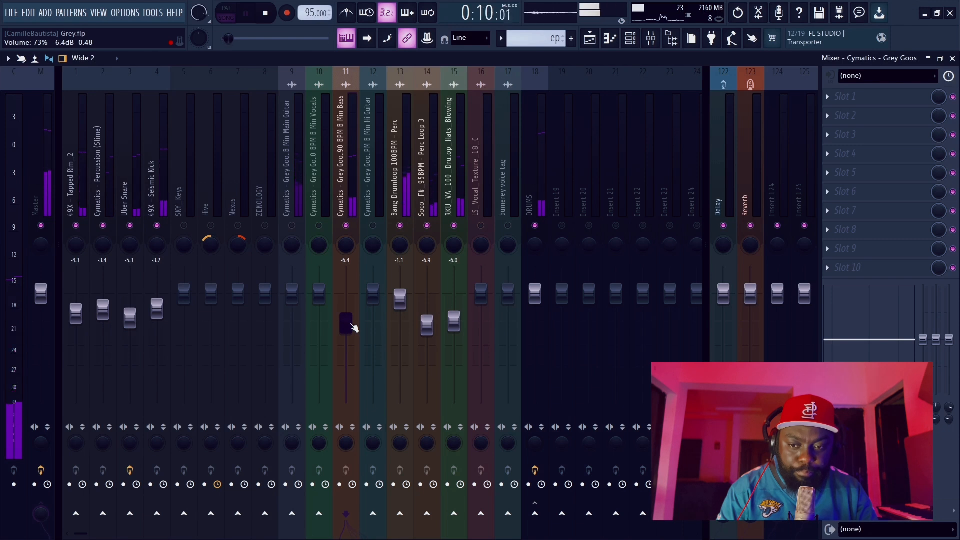
pyautogui.moveTo(345, 324); pyautogui.dragTo(345, 328)
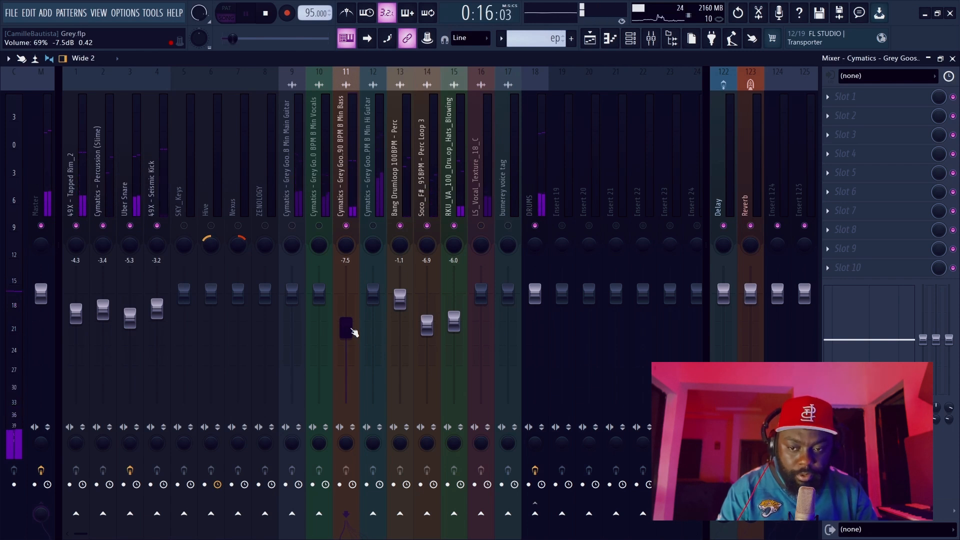
pyautogui.moveTo(354, 332); pyautogui.dragTo(353, 334)
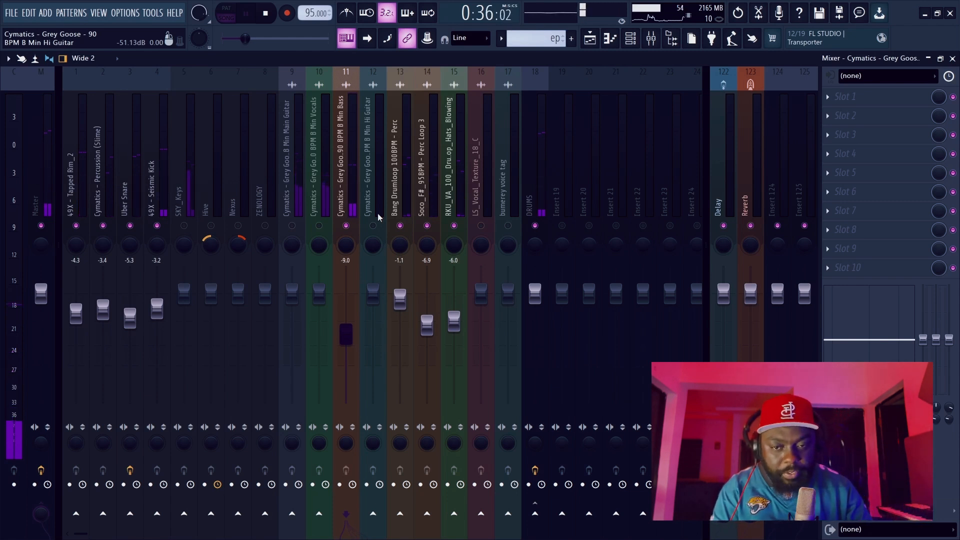
# Unmute the SKY_Keys and Hi Guitar tracks, lowering them to about -2.2 dB and -9.4 dB respectively.
pyautogui.click(184, 226)
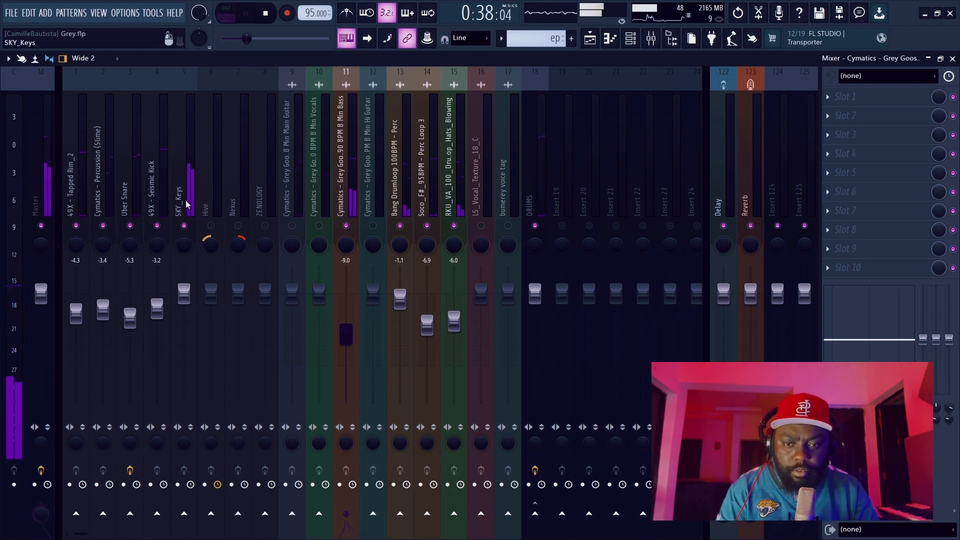
pyautogui.click(185, 196)
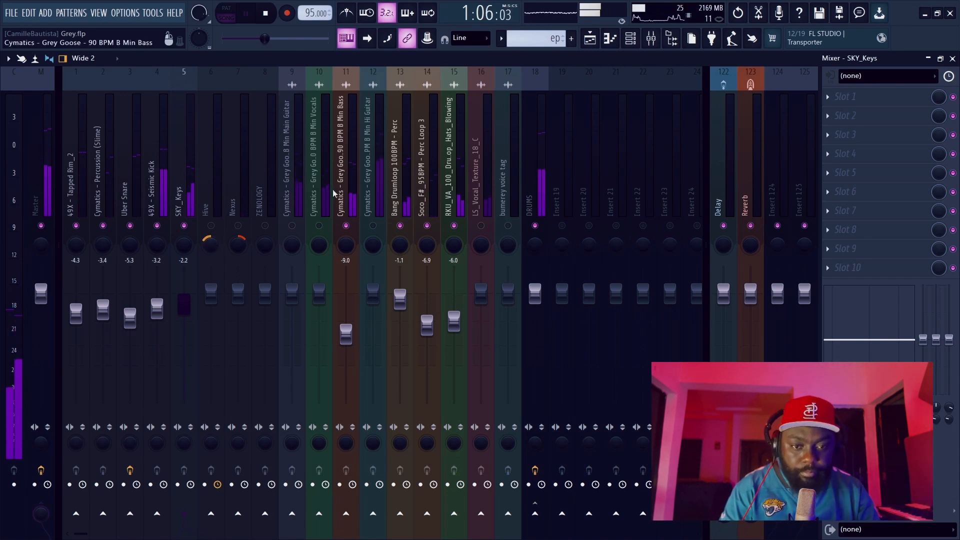
pyautogui.click(373, 226)
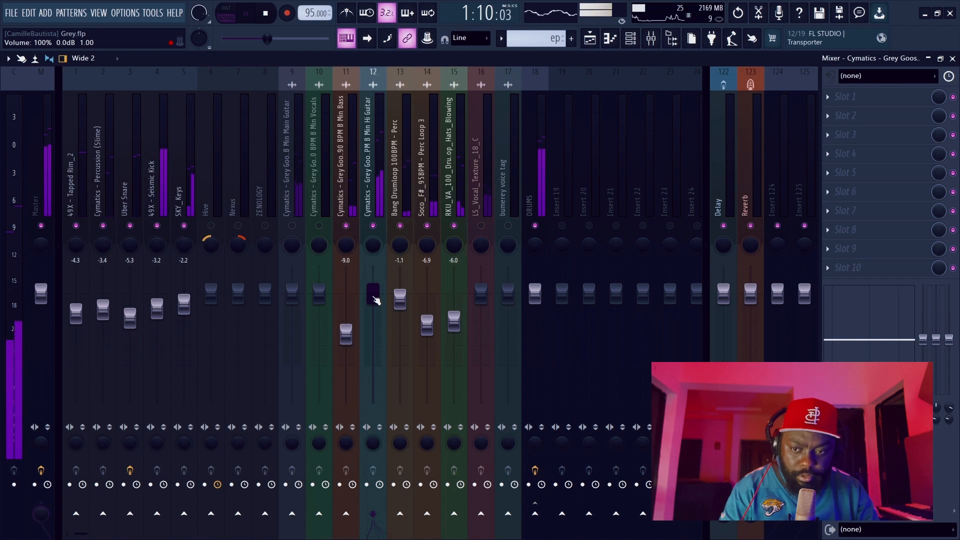
pyautogui.moveTo(373, 294); pyautogui.dragTo(374, 334)
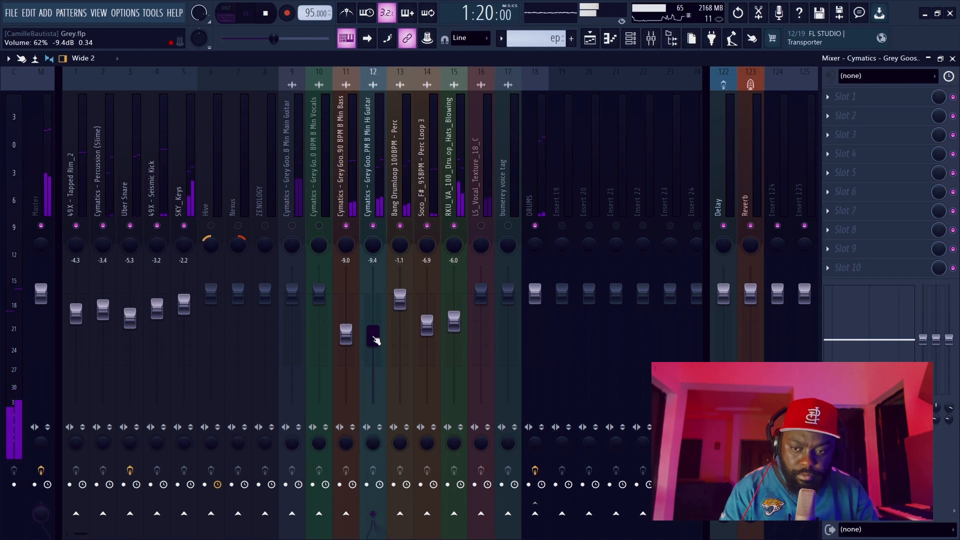
# Bring in the Main Guitar track and lower its volume a few decibels, fine-tuning it against the playing mix.
pyautogui.click(294, 299)
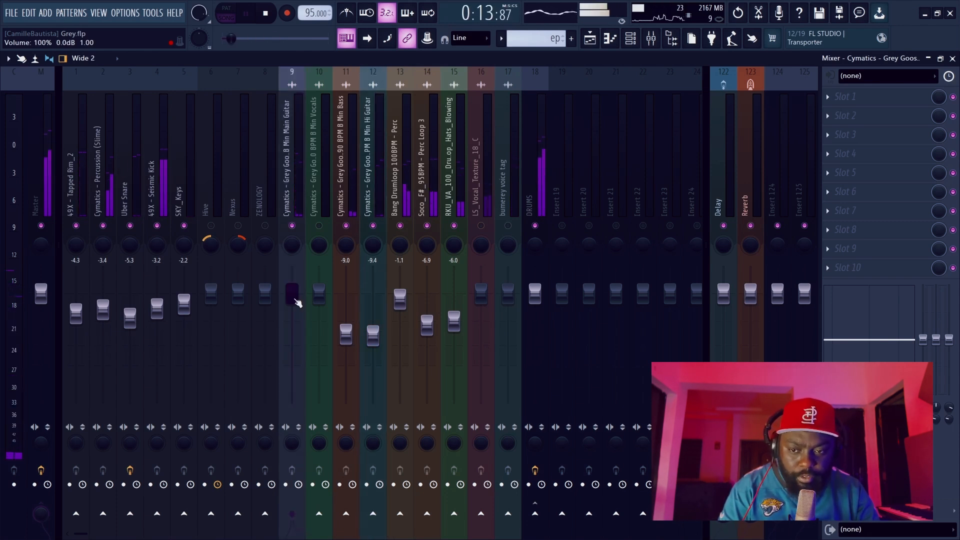
pyautogui.moveTo(297, 304); pyautogui.dragTo(297, 316)
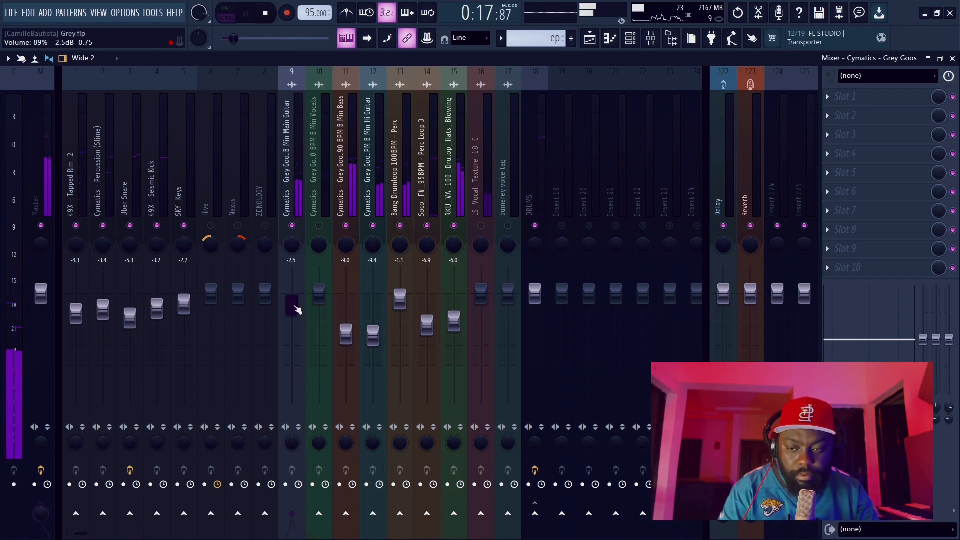
pyautogui.moveTo(297, 310); pyautogui.dragTo(297, 314)
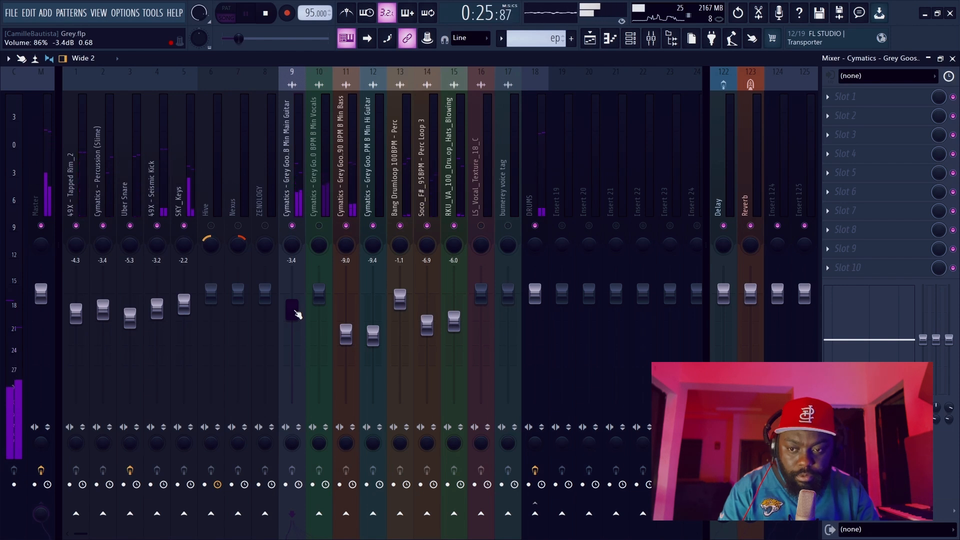
pyautogui.moveTo(298, 314); pyautogui.dragTo(298, 310)
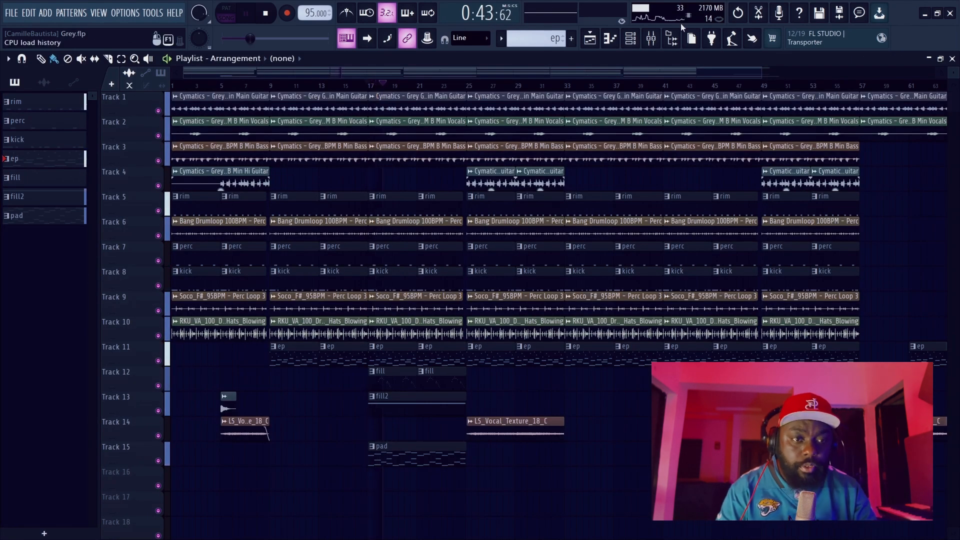
# Open the mixer and unmute tracks 1 through 5, the Main Guitar, the Vocals and the Bass while the song plays.
pyautogui.press('F9')
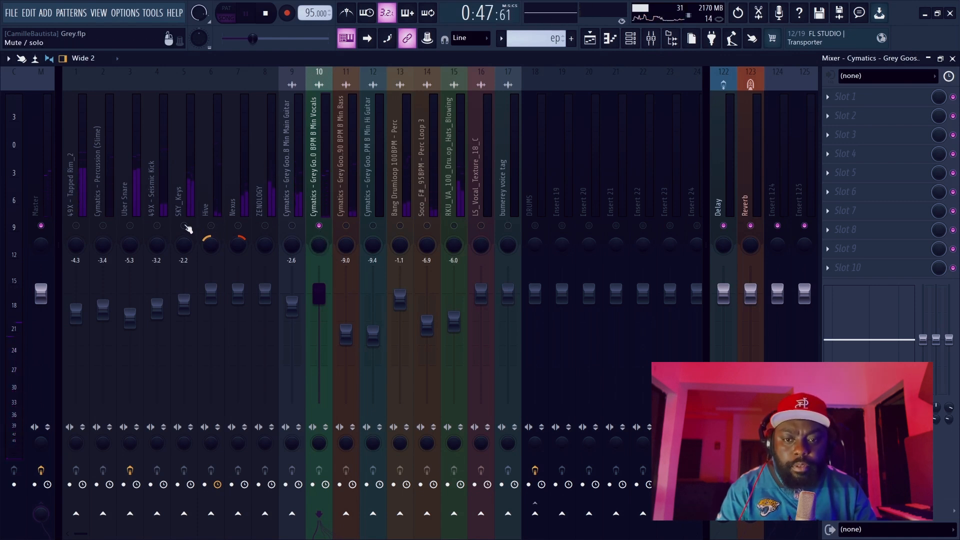
pyautogui.moveTo(185, 226); pyautogui.dragTo(83, 227)
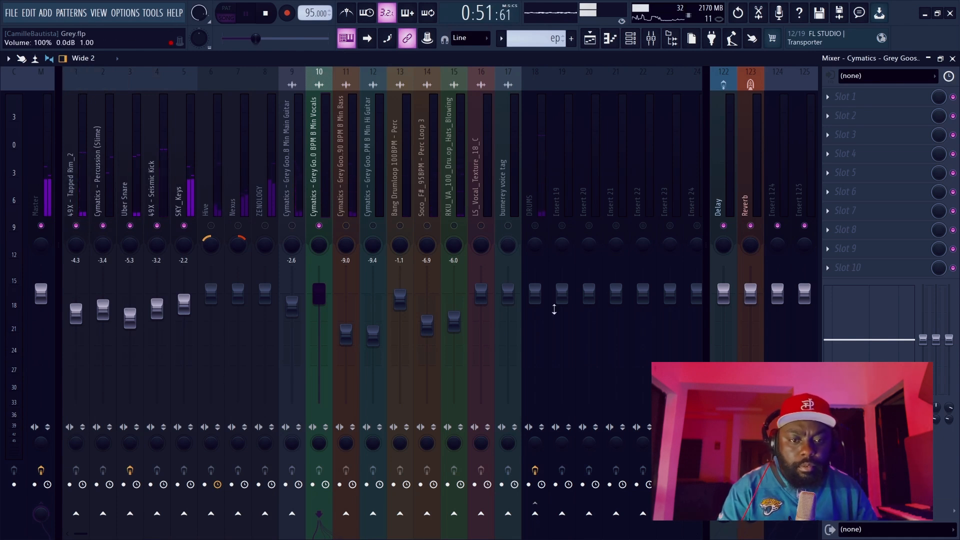
pyautogui.click(292, 226)
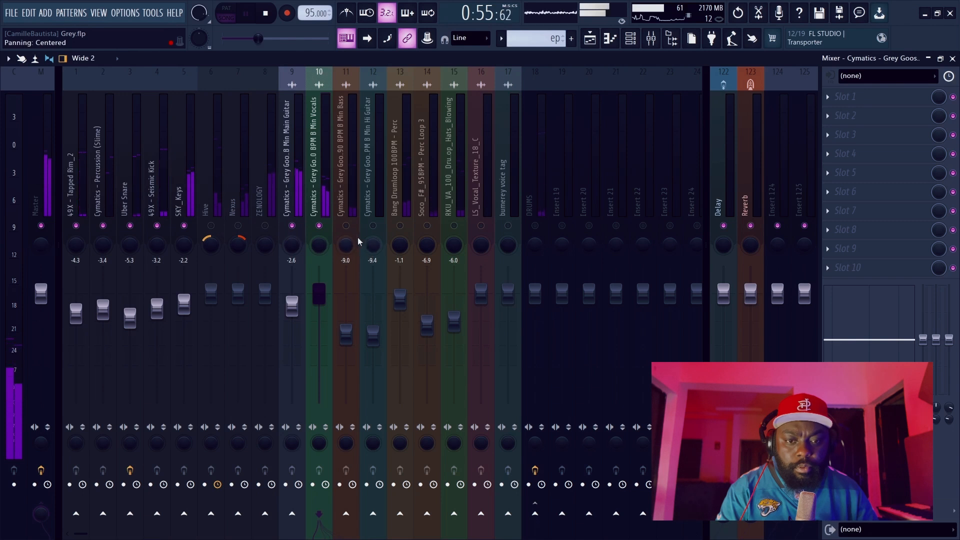
pyautogui.click(345, 222)
pyautogui.click(346, 226)
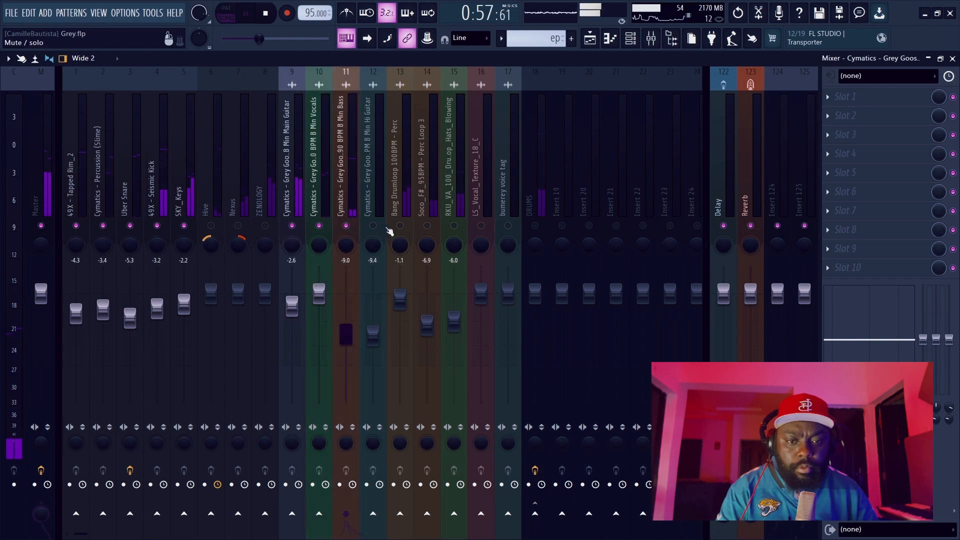
# Unmute the DRUMS bus, the RKU_VA_100 hats, Soco_F# perc loop, Bang Drumloop and Hi Guitar tracks, then stop playback.
pyautogui.click(535, 226)
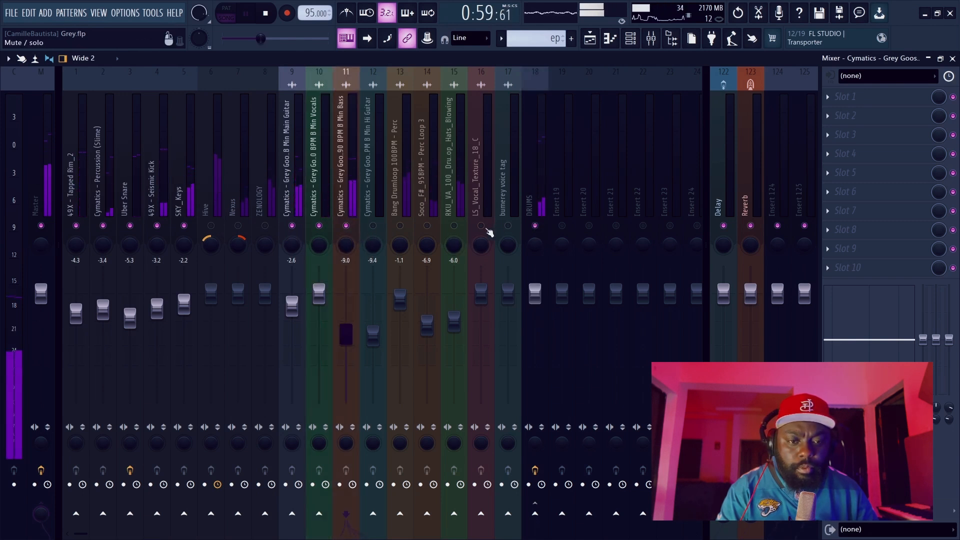
pyautogui.click(454, 226)
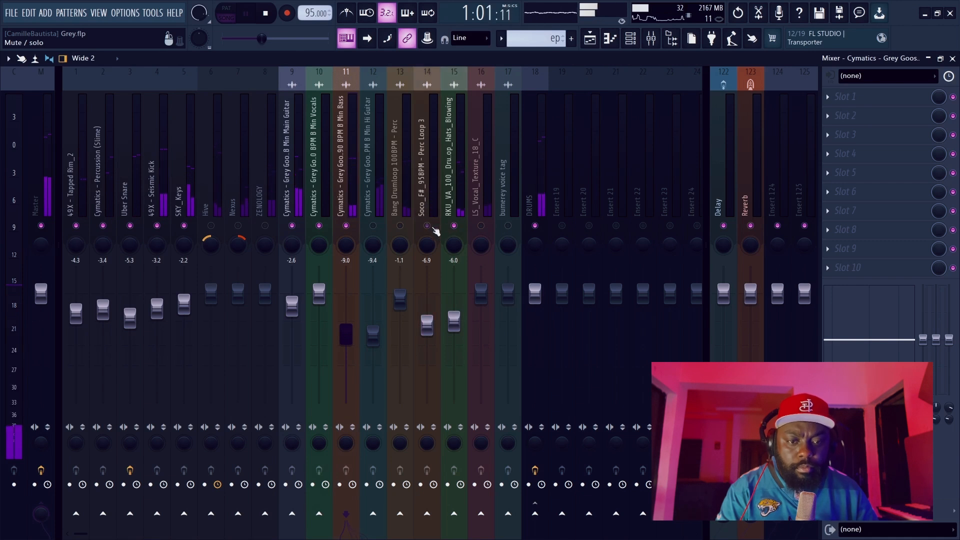
pyautogui.click(400, 225)
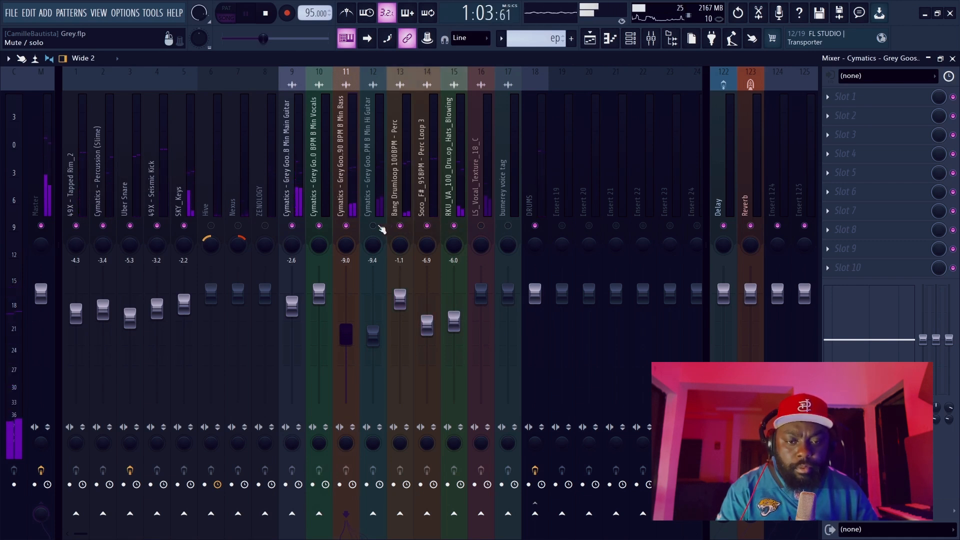
pyautogui.click(322, 192)
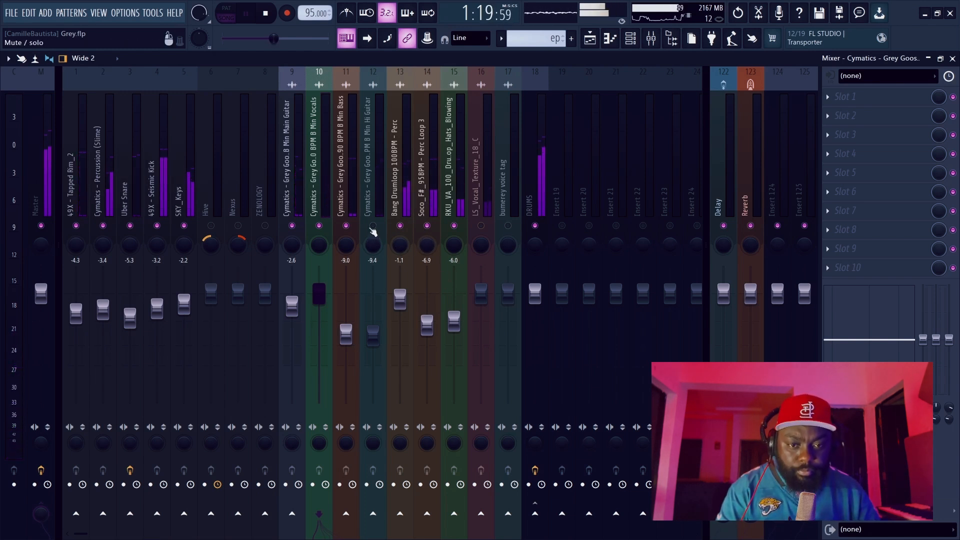
pyautogui.click(375, 210)
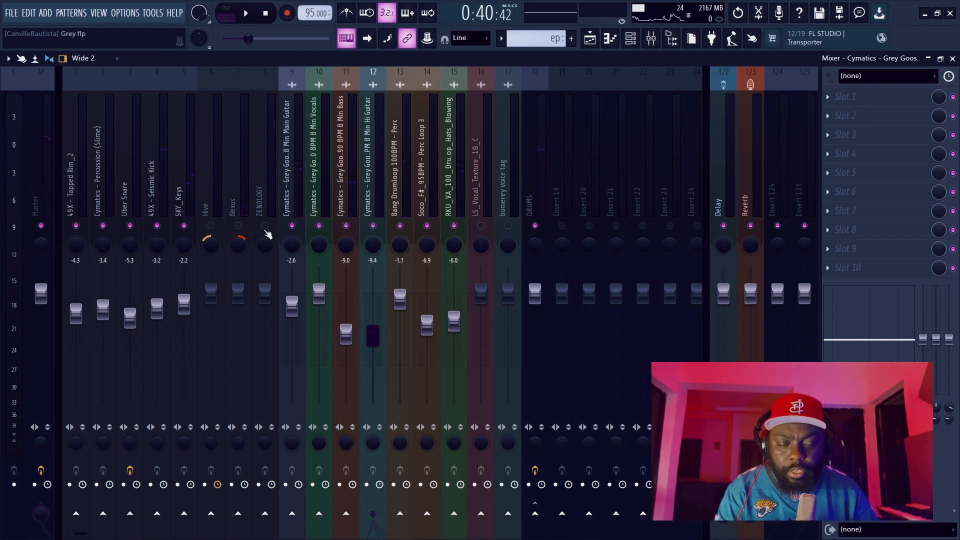
# Unmute the ZENOLOGY track and play the song to judge its level against the mix.
pyautogui.click(266, 227)
pyautogui.click(268, 189)
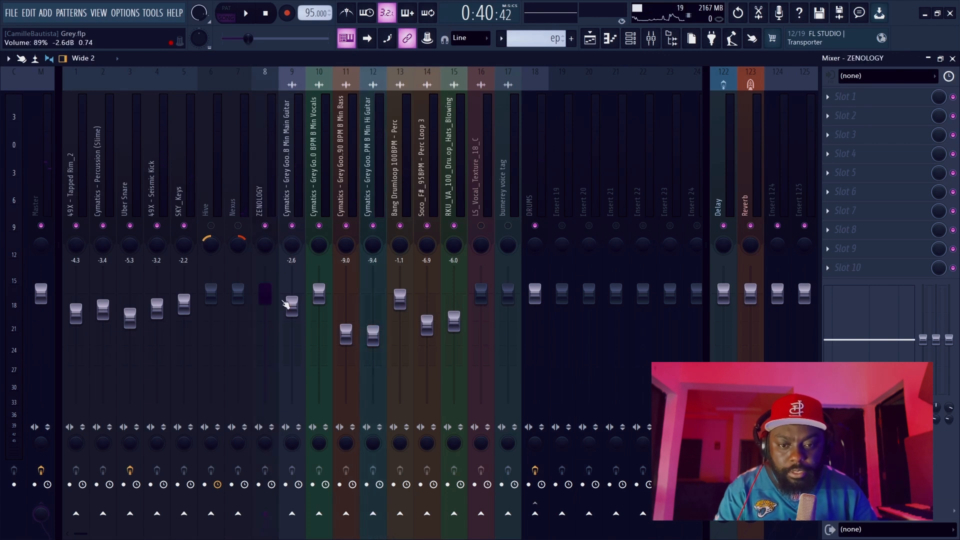
pyautogui.press('space')
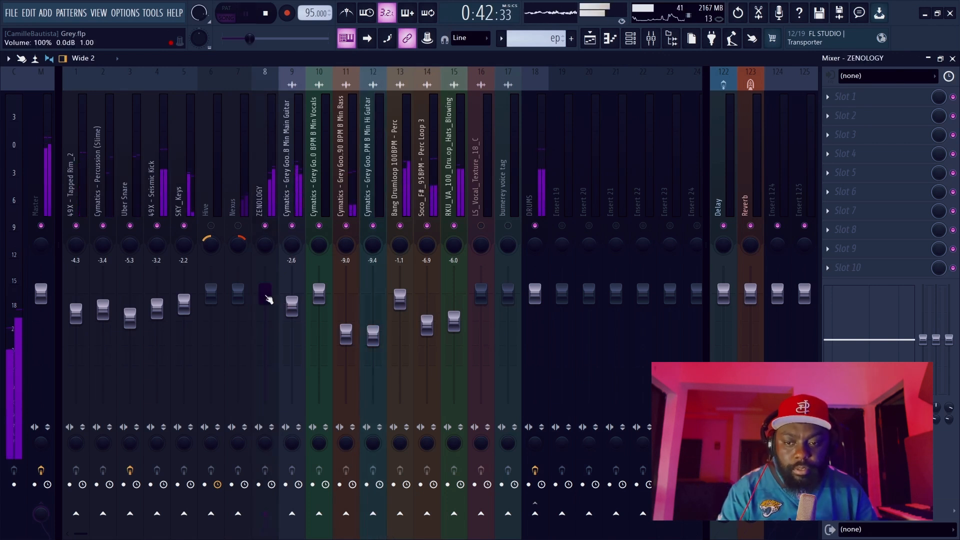
pyautogui.press('space')
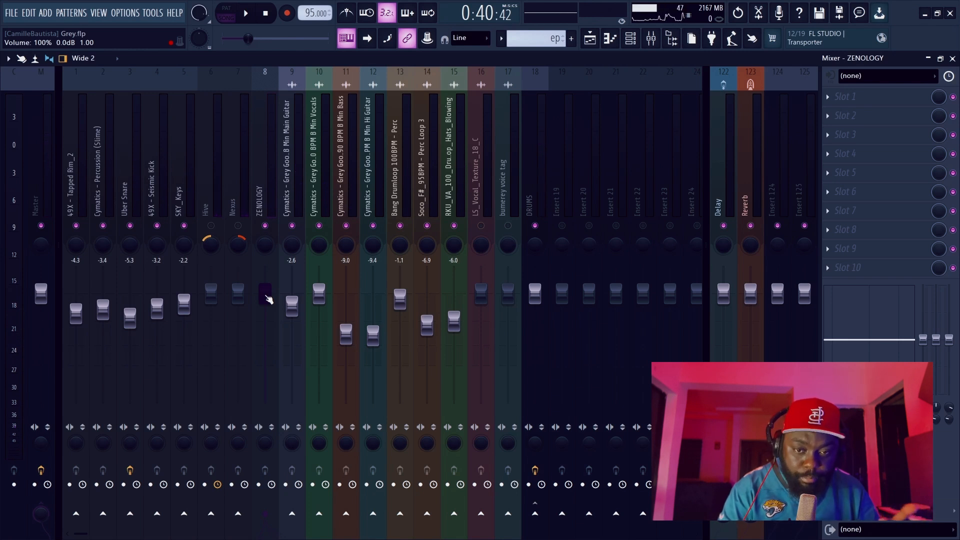
pyautogui.press('space')
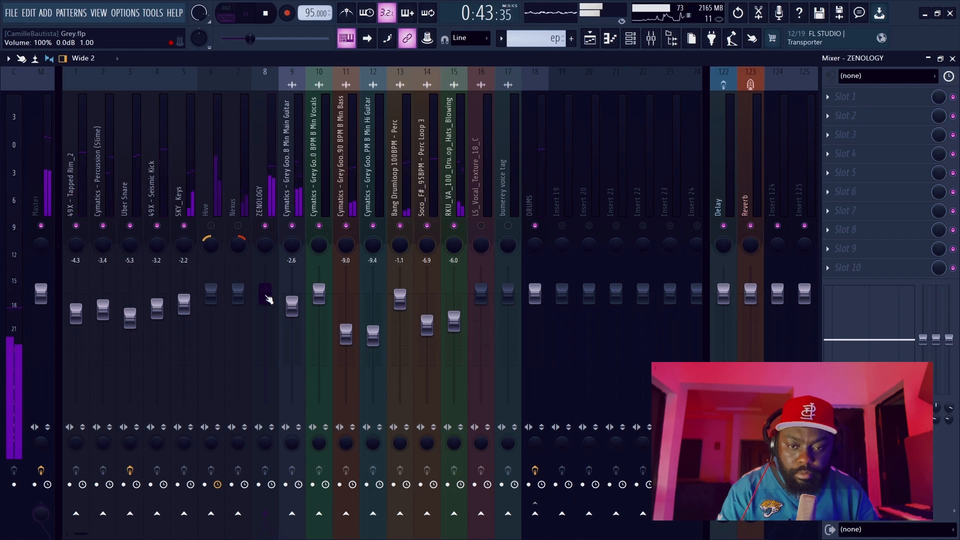
pyautogui.press('space')
# Unmute the Nexus track, mute ZENOLOGY, and play the song to check the Nexus level.
pyautogui.click(240, 205)
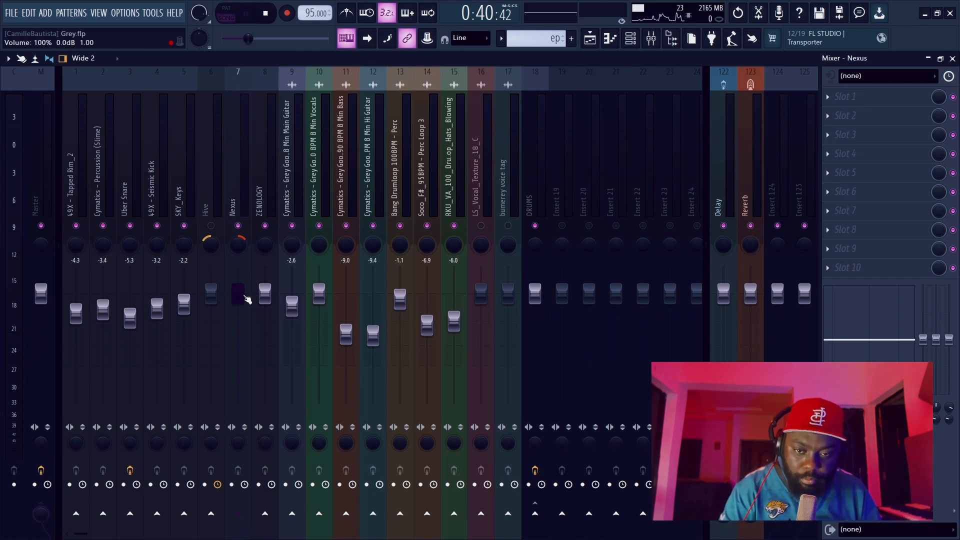
pyautogui.press('space')
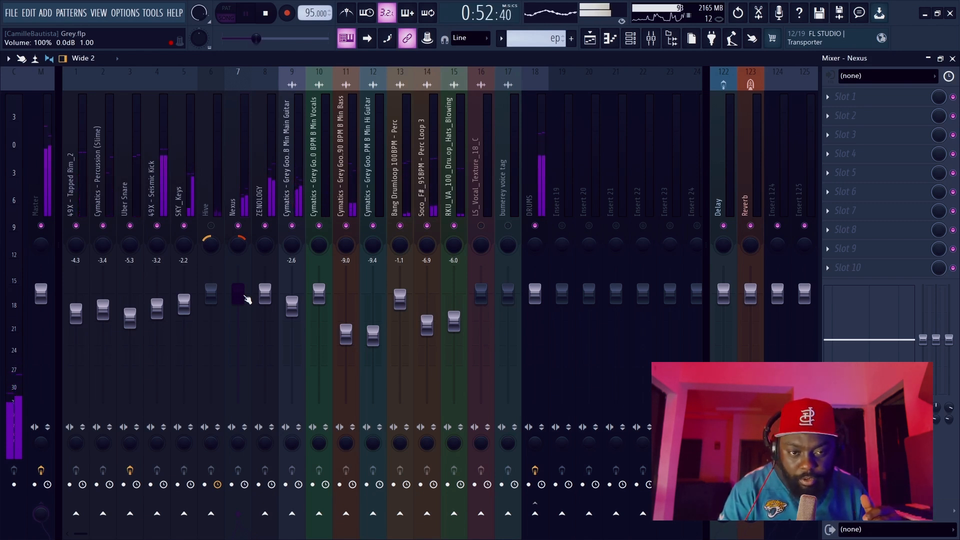
pyautogui.press('space')
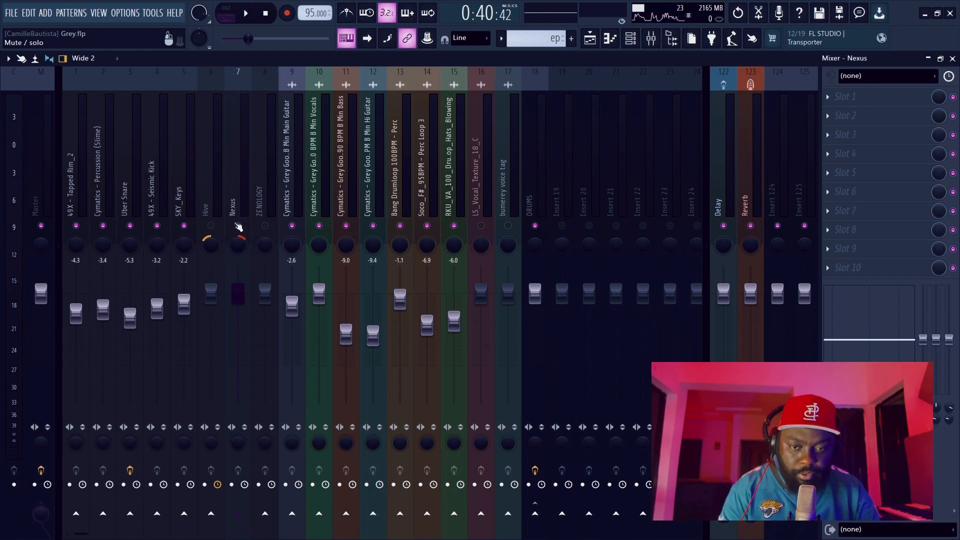
pyautogui.press('space')
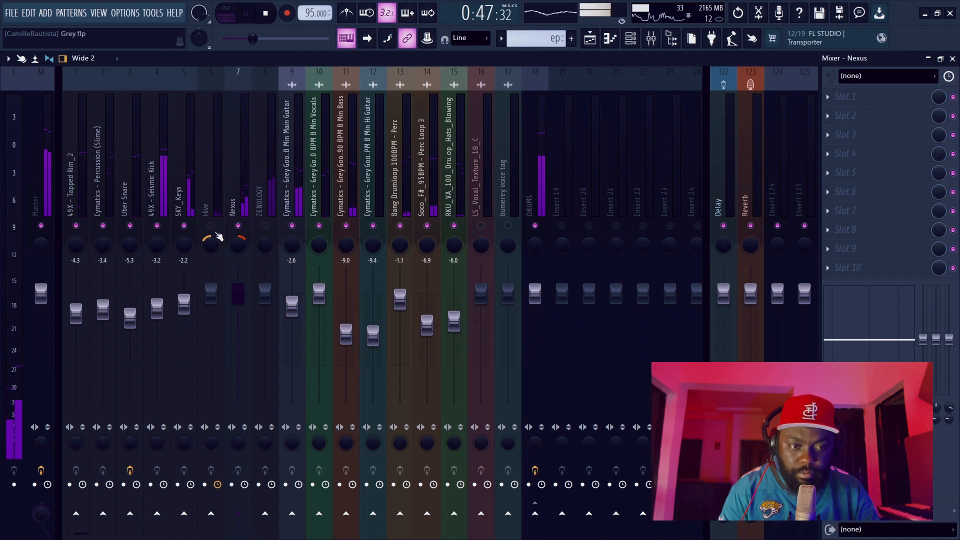
pyautogui.press('space')
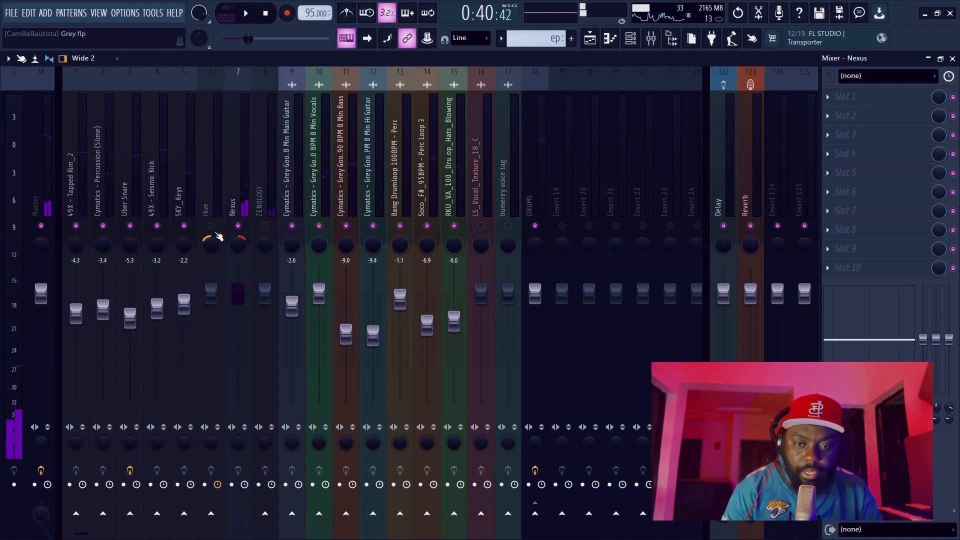
# Unmute the Hive track and lower its volume to about -8.3 dB while the song plays, then stop playback.
pyautogui.click(214, 226)
pyautogui.click(215, 201)
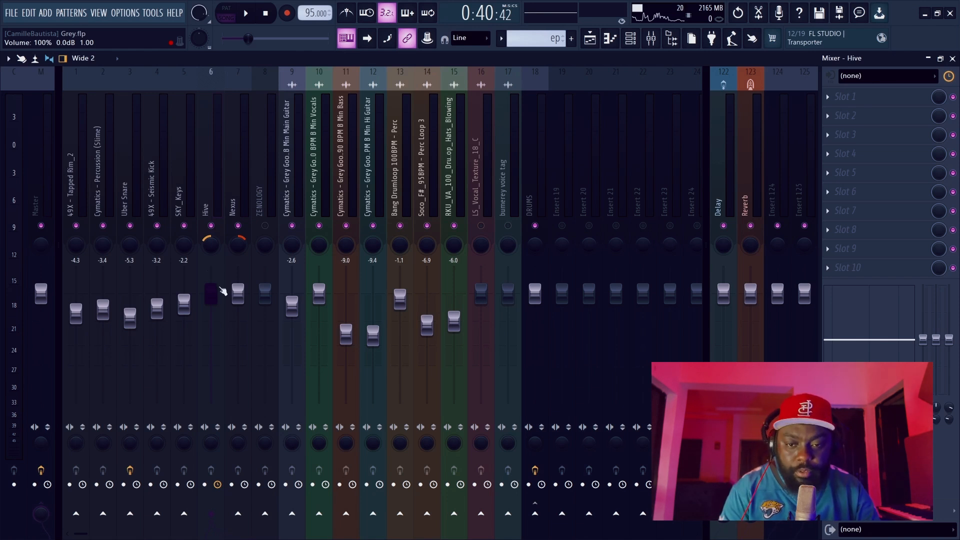
pyautogui.press('space')
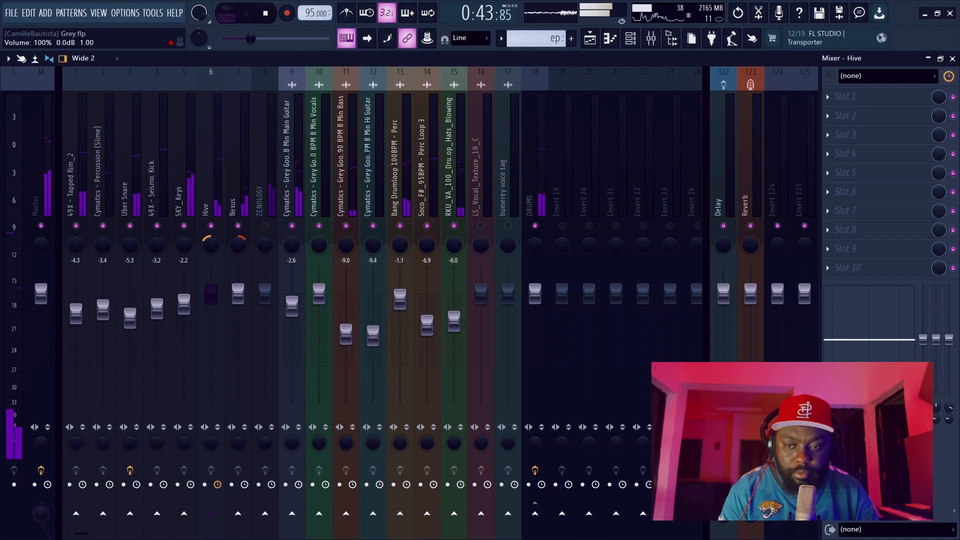
pyautogui.moveTo(215, 299); pyautogui.dragTo(215, 329)
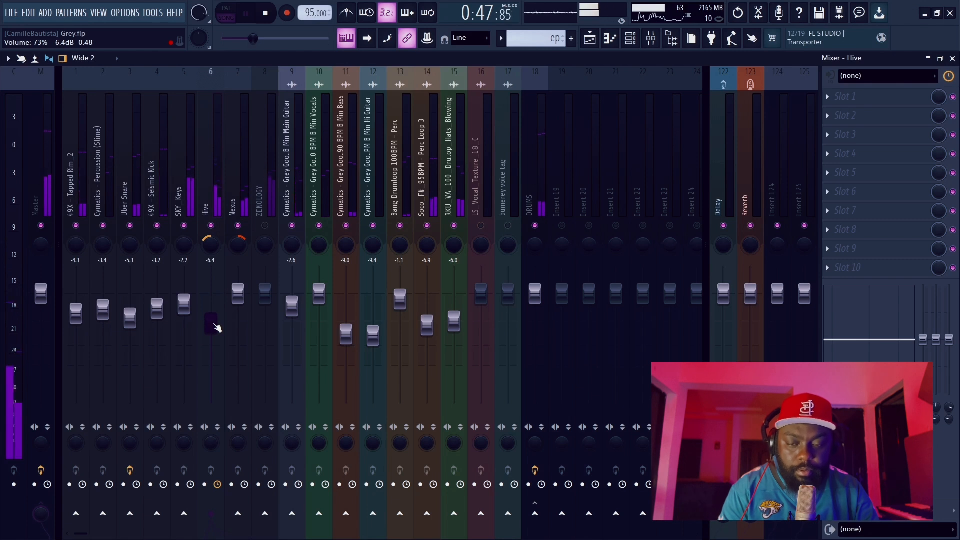
pyautogui.moveTo(215, 329); pyautogui.dragTo(214, 333)
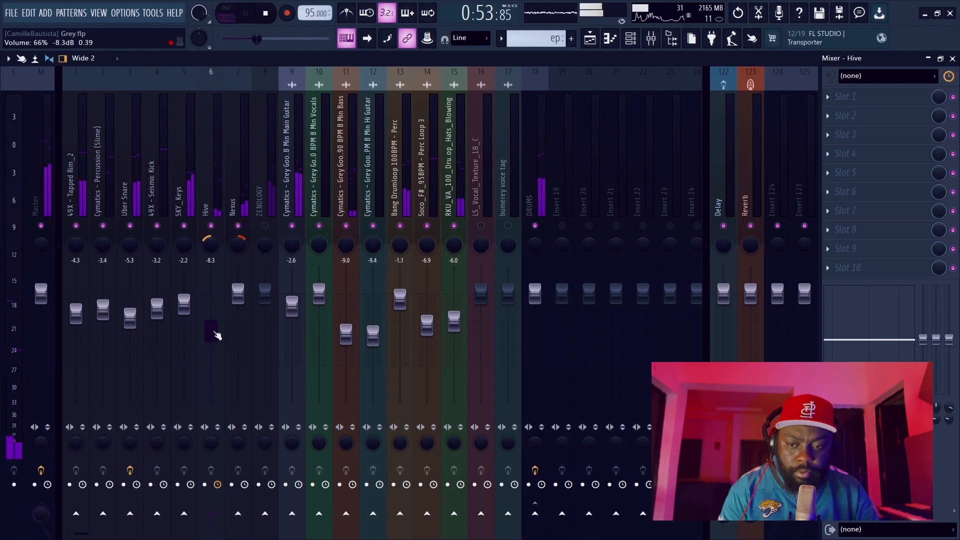
pyautogui.press('space')
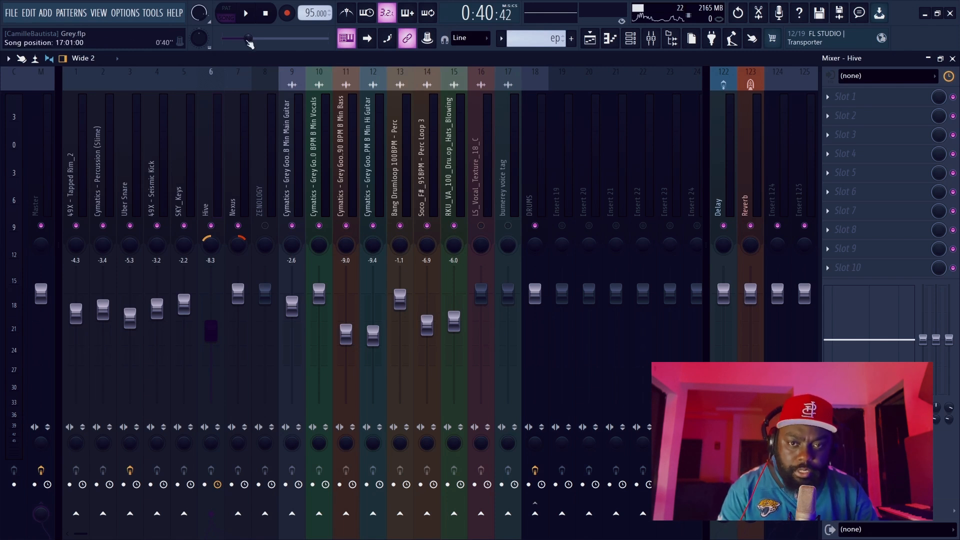
# Play the song from about 0:57, unmute the LS_Vocal_Texture_18_C track, and stop playback after listening.
pyautogui.moveTo(248, 39); pyautogui.dragTo(259, 39)
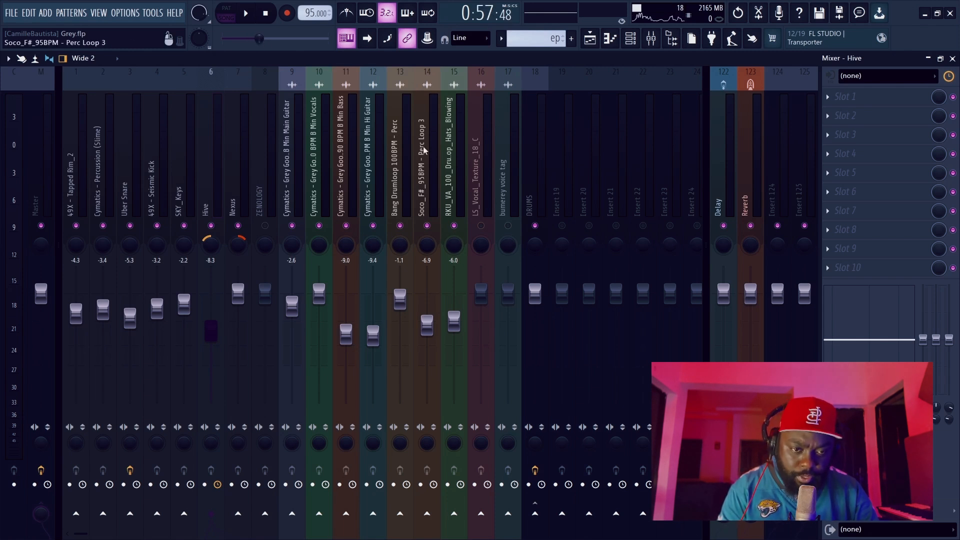
pyautogui.press('space')
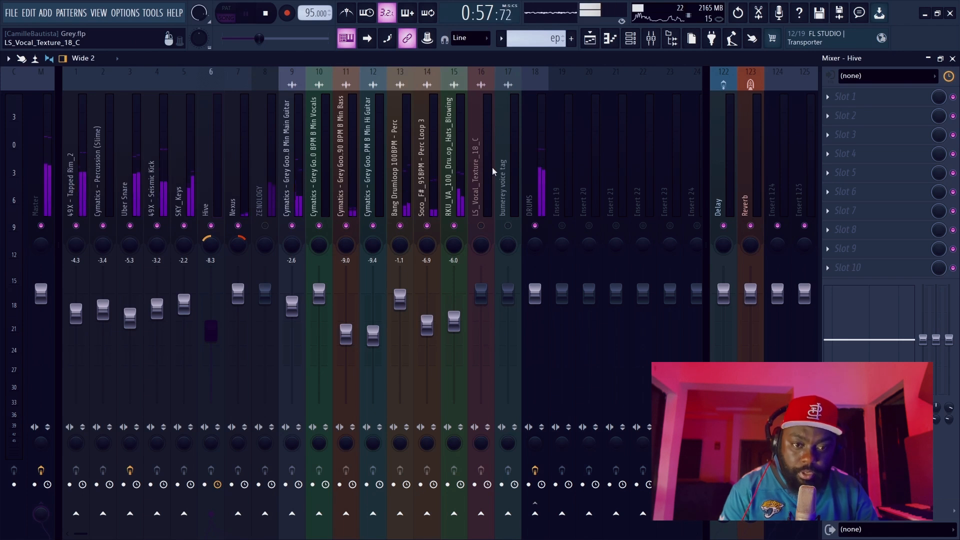
pyautogui.click(480, 225)
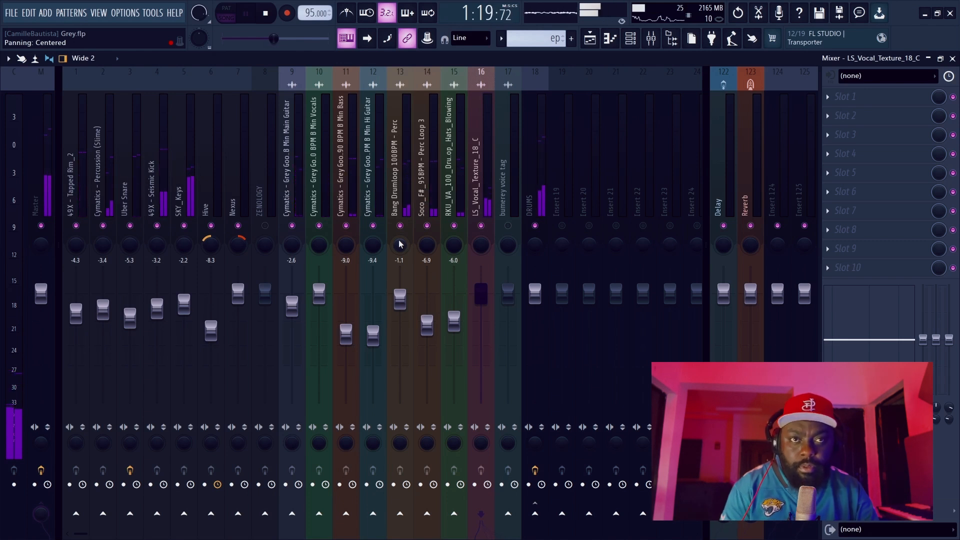
pyautogui.press('space')
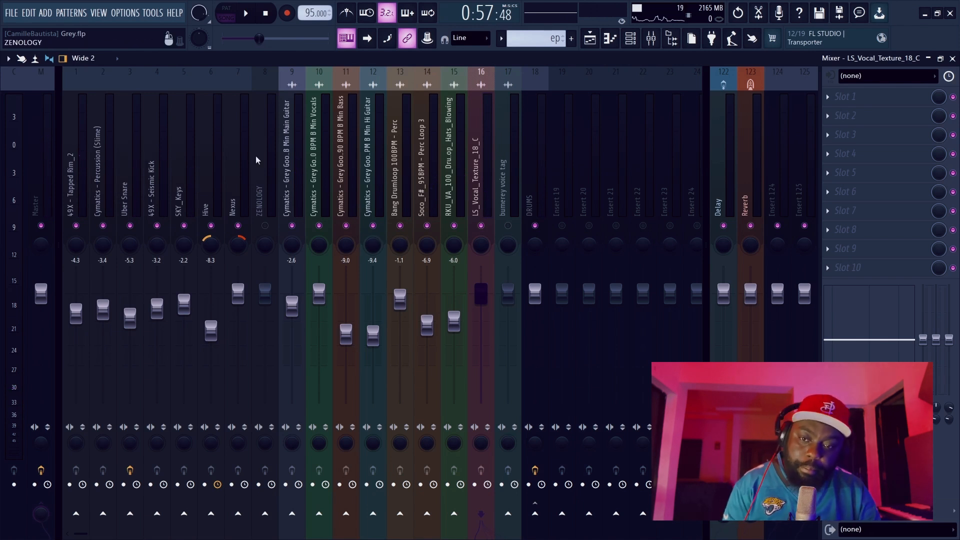
# Check the effect slots of the first three tracks and open the Fruity Parametric EQ 2 on Uber Snare.
pyautogui.click(74, 188)
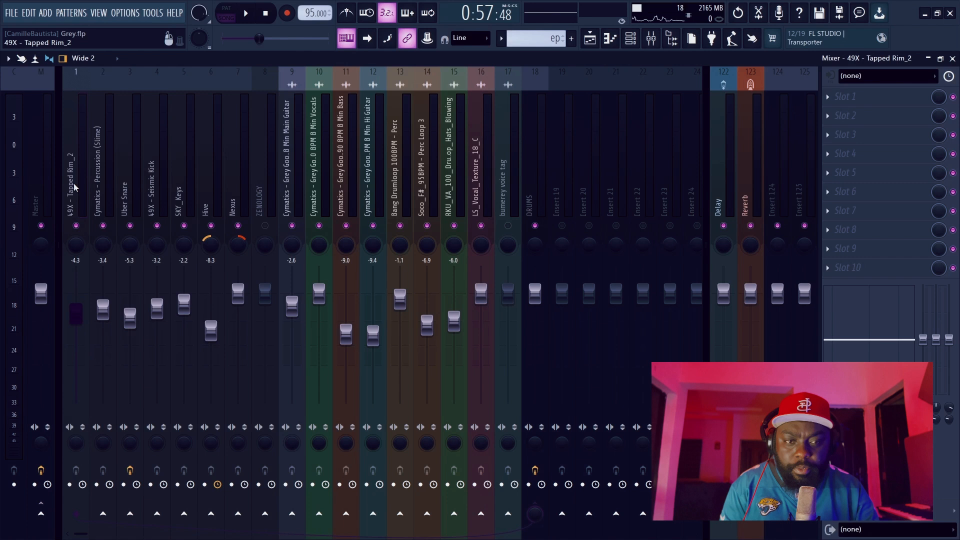
pyautogui.click(107, 189)
pyautogui.click(137, 190)
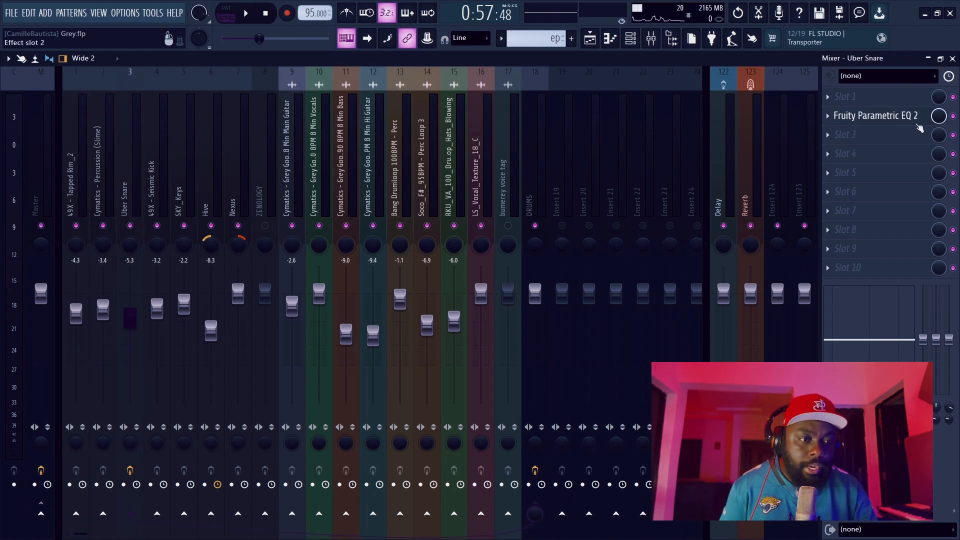
pyautogui.click(897, 131)
pyautogui.click(895, 117)
pyautogui.click(895, 118)
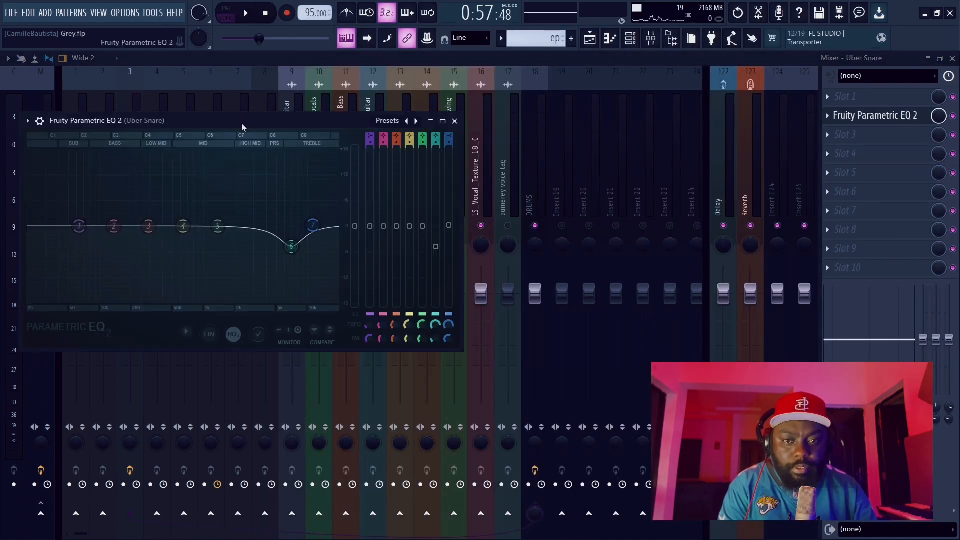
pyautogui.moveTo(240, 124); pyautogui.dragTo(577, 99)
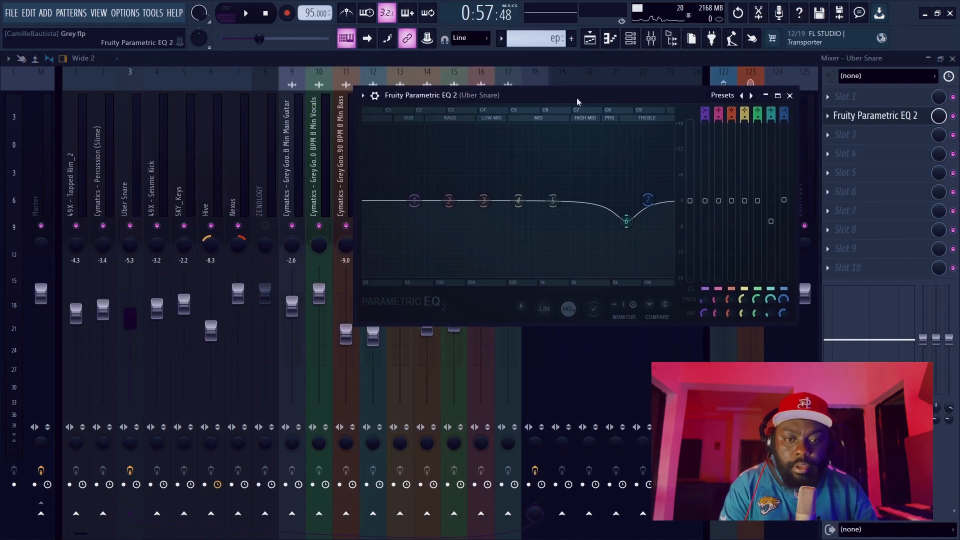
# Solo the Uber Snare track, play it, and fine-tune the treble cut of band 6 in its Fruity Parametric EQ 2.
pyautogui.rightClick(141, 226)
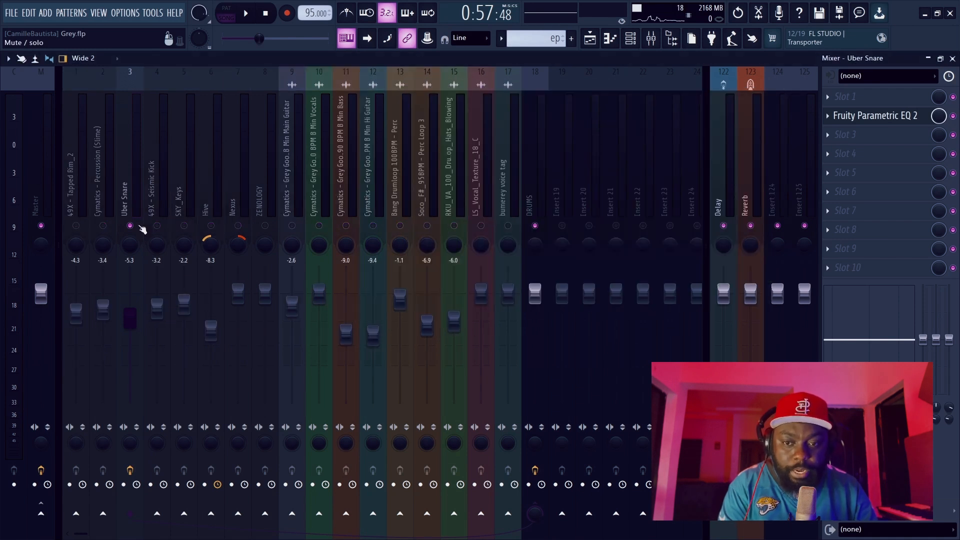
pyautogui.click(875, 118)
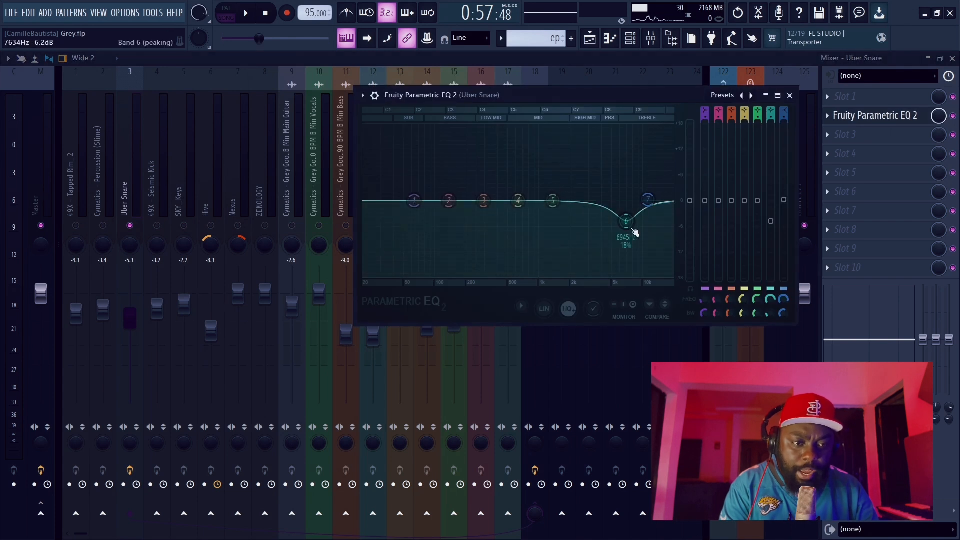
pyautogui.press('space')
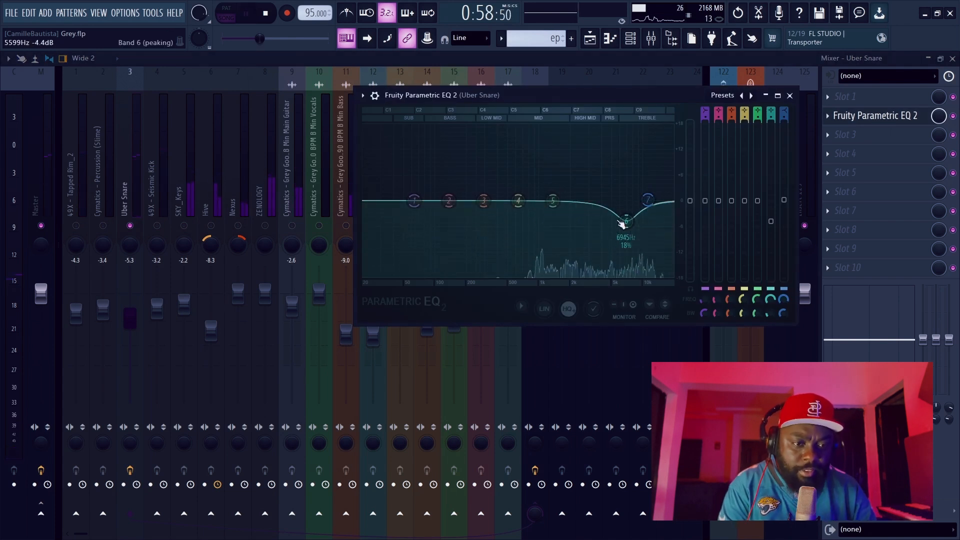
pyautogui.moveTo(628, 224)
pyautogui.mouseDown()
pyautogui.moveTo(628, 135)
pyautogui.moveTo(631, 225)
pyautogui.mouseUp()
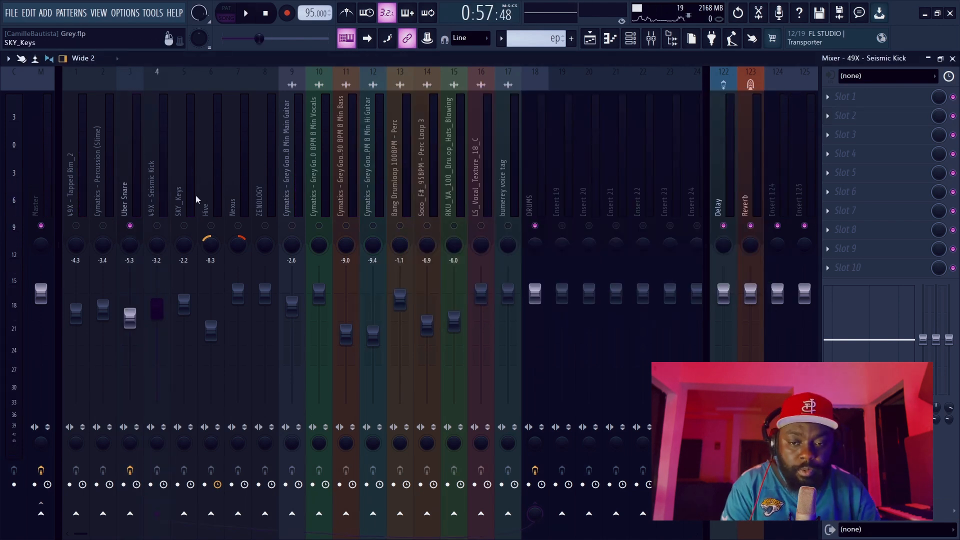
# Check the effect slots of each mixer track in order, from SKY_Keys through the bumerey voice tag.
pyautogui.click(196, 195)
pyautogui.click(210, 199)
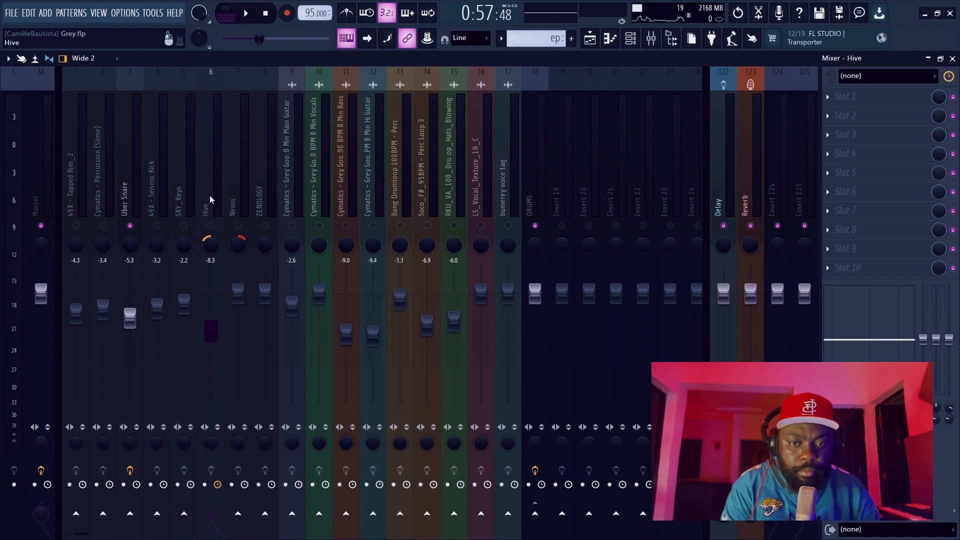
pyautogui.click(233, 203)
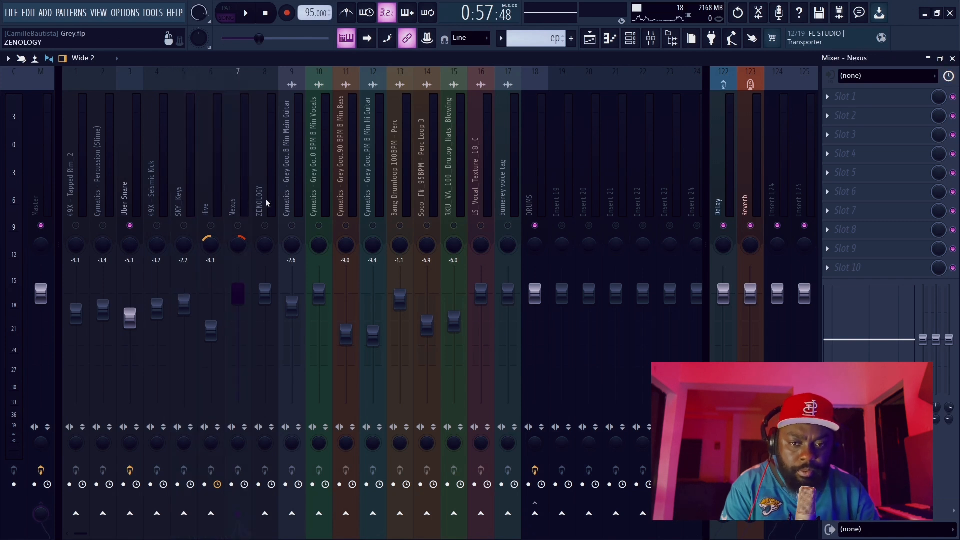
pyautogui.click(266, 202)
pyautogui.click(300, 209)
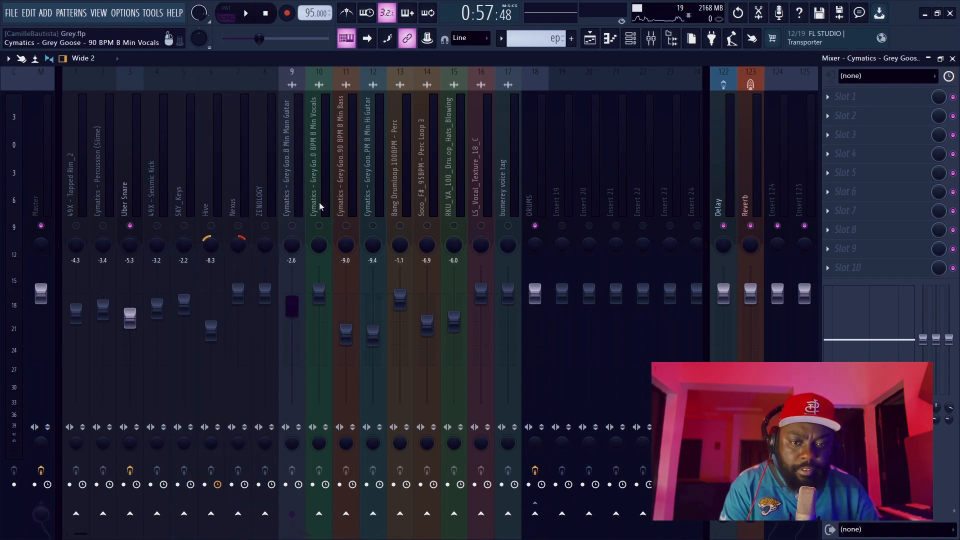
pyautogui.click(319, 208)
pyautogui.click(353, 202)
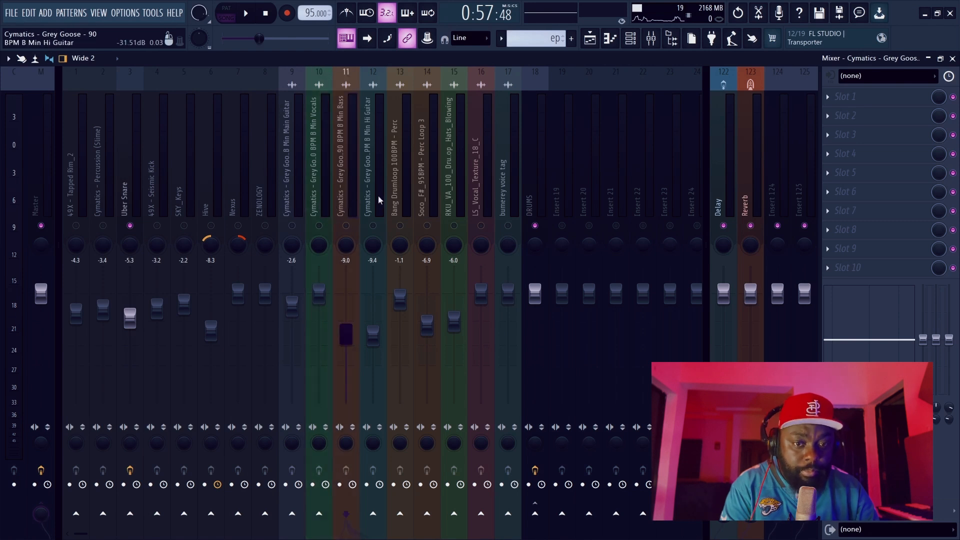
pyautogui.click(376, 200)
pyautogui.click(405, 188)
pyautogui.click(431, 190)
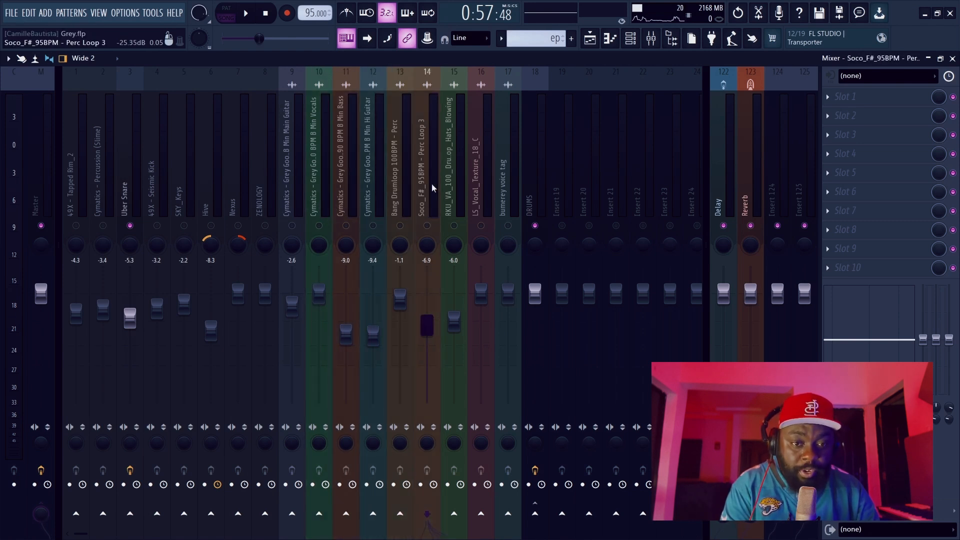
pyautogui.click(456, 187)
pyautogui.click(487, 186)
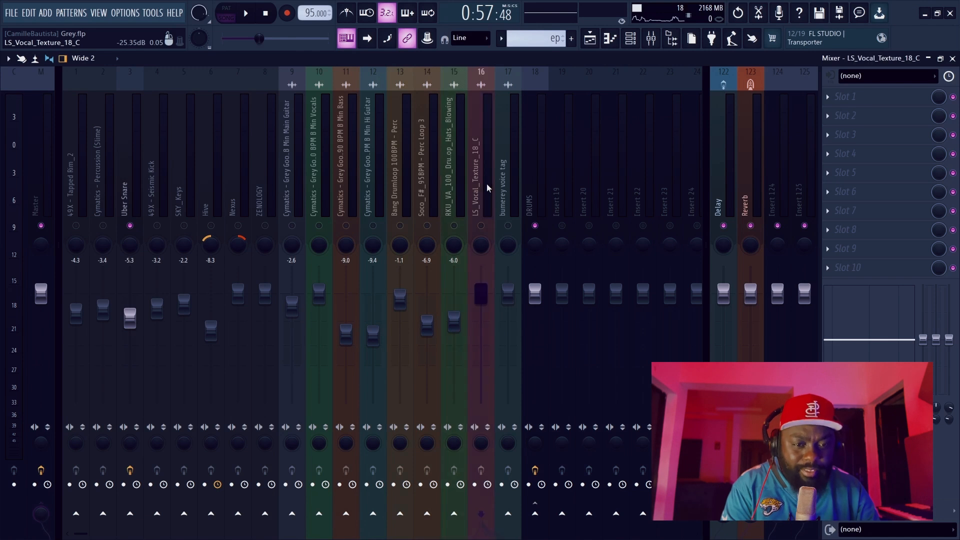
pyautogui.click(508, 191)
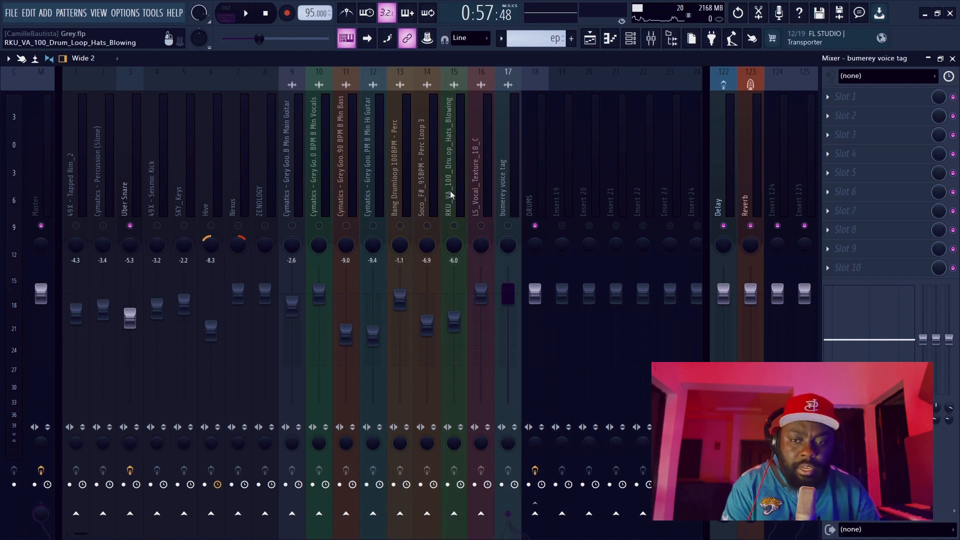
# Return to the Uber Snare track, unsolo it, and play the song from about 0:57 with all tracks active.
pyautogui.click(134, 182)
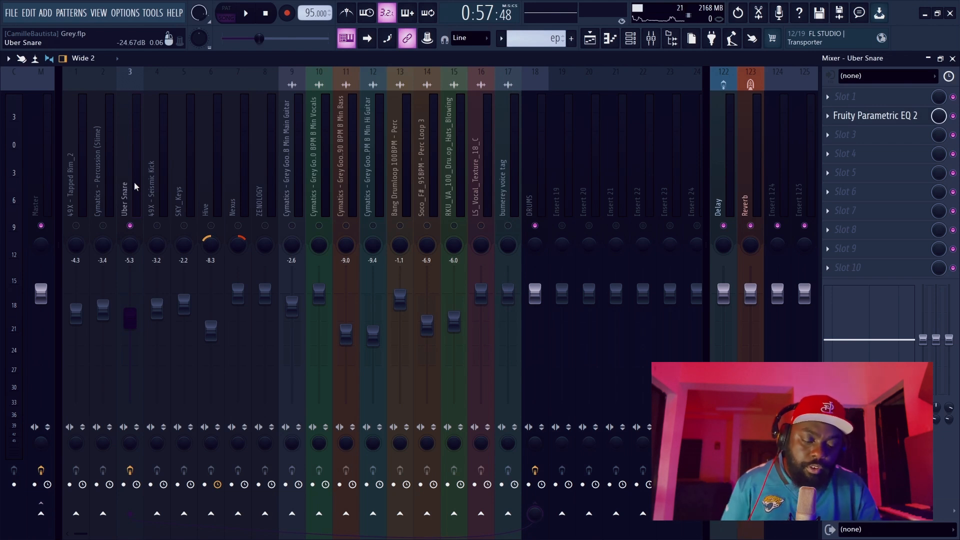
pyautogui.press('s')
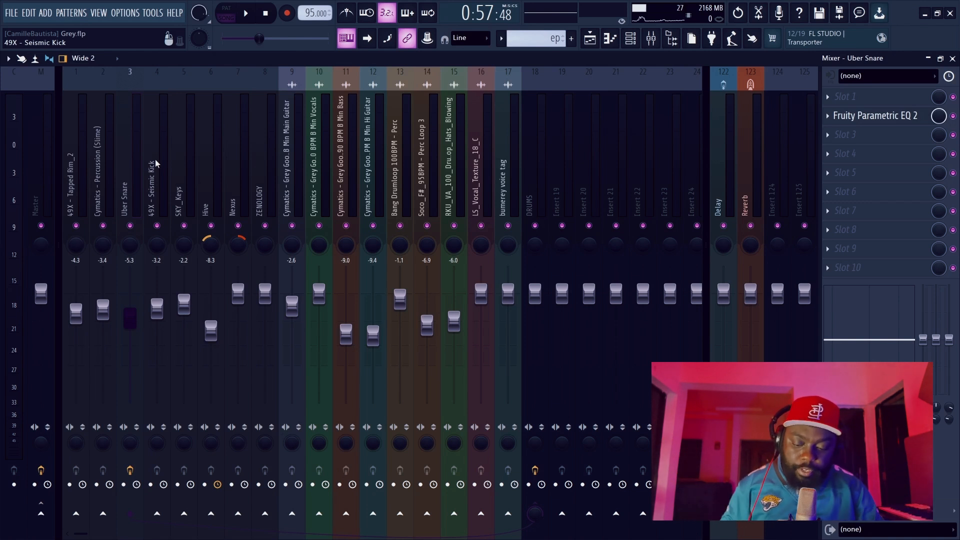
pyautogui.press('space')
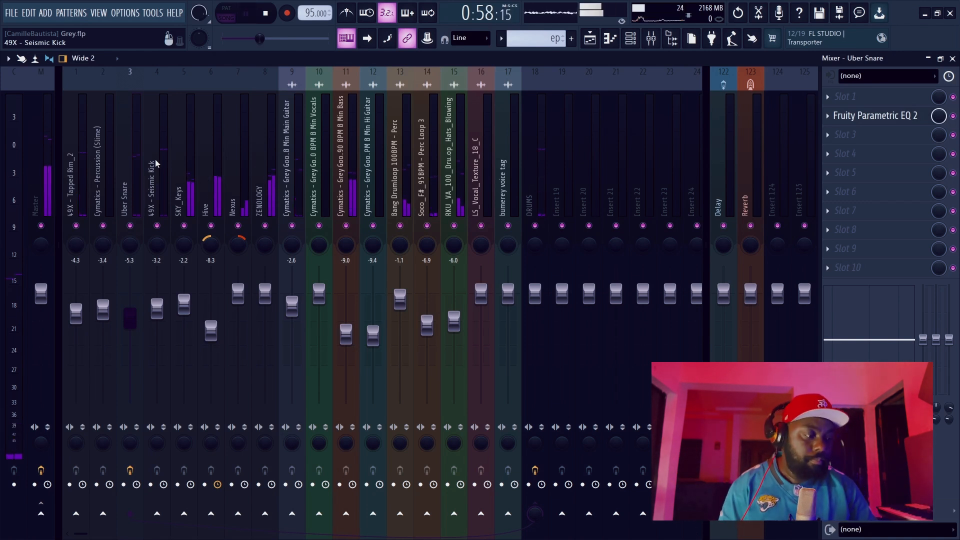